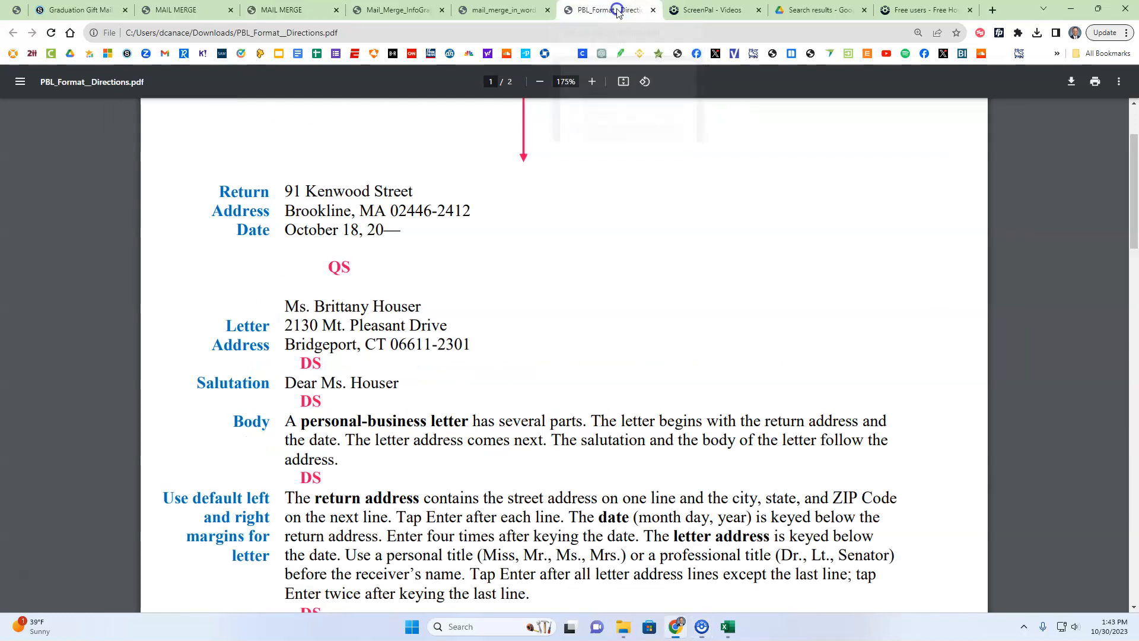
Step: Examine the spacing and block format rules in PBL_Format__Directions.pdf alongside the letter text in the mail merge assignment PDF
{"action": "left_click", "coordinate": [541, 81]}
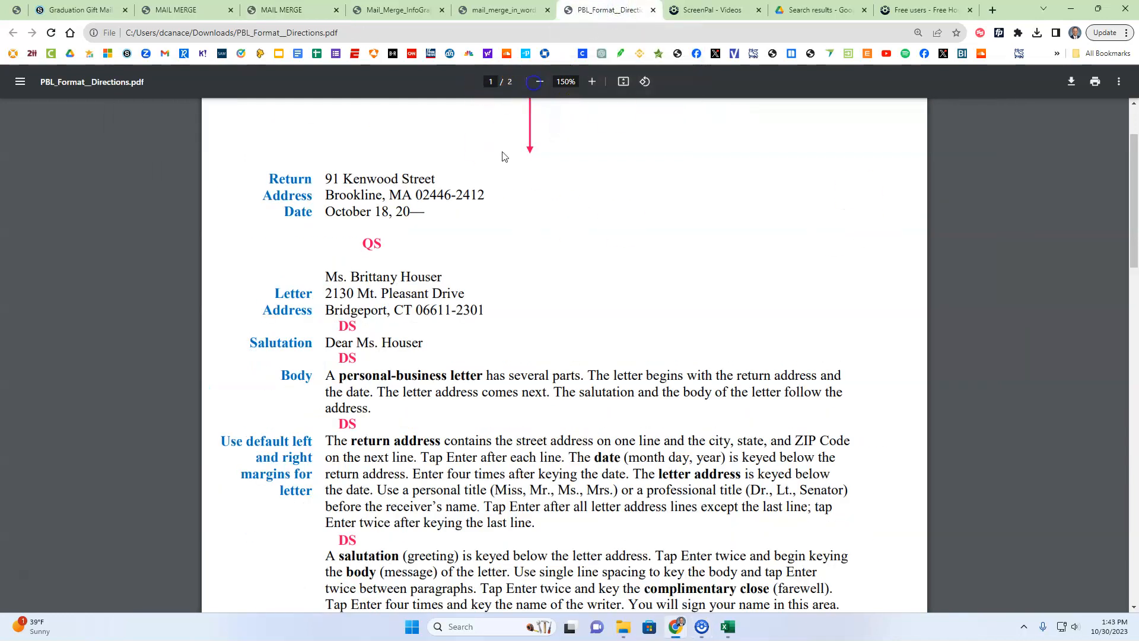
{"action": "scroll", "coordinate": [325, 298], "scroll_direction": "up", "scroll_amount": 2}
{"action": "left_click_drag", "start_coordinate": [393, 343], "coordinate": [344, 346]}
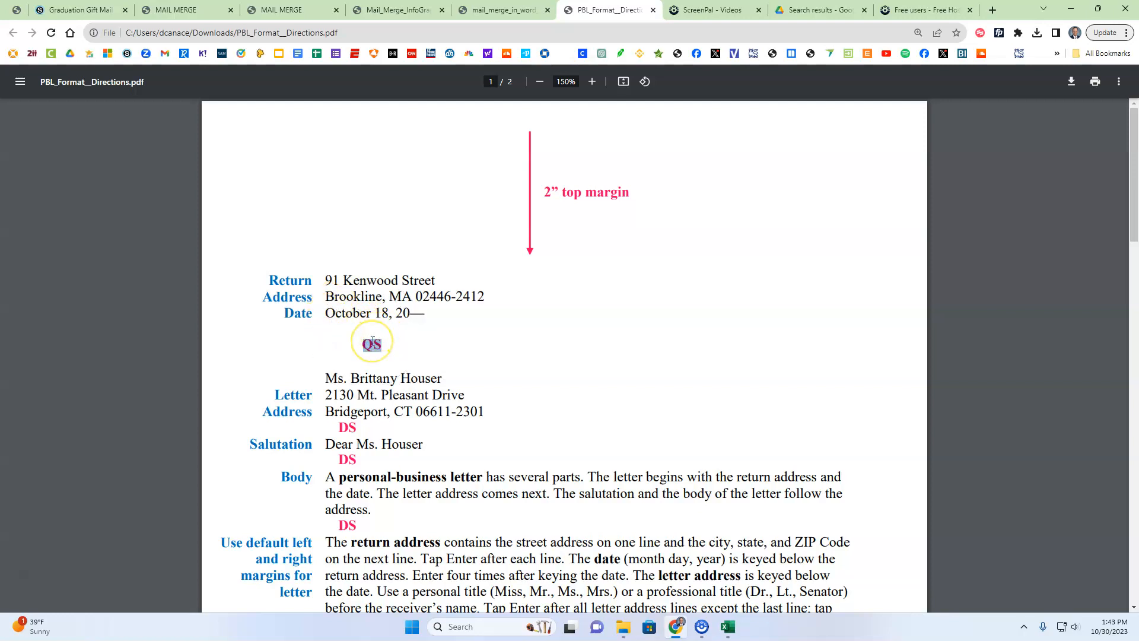
{"action": "scroll", "coordinate": [372, 356], "scroll_direction": "down", "scroll_amount": 6}
{"action": "left_click", "coordinate": [367, 427]}
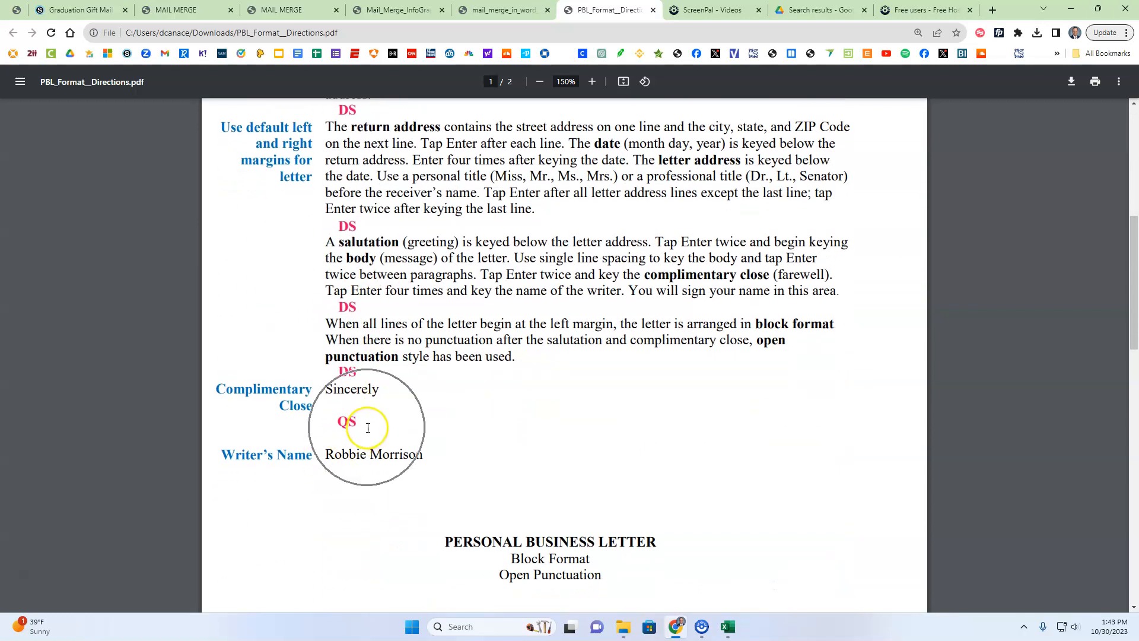
{"action": "left_click", "coordinate": [368, 427]}
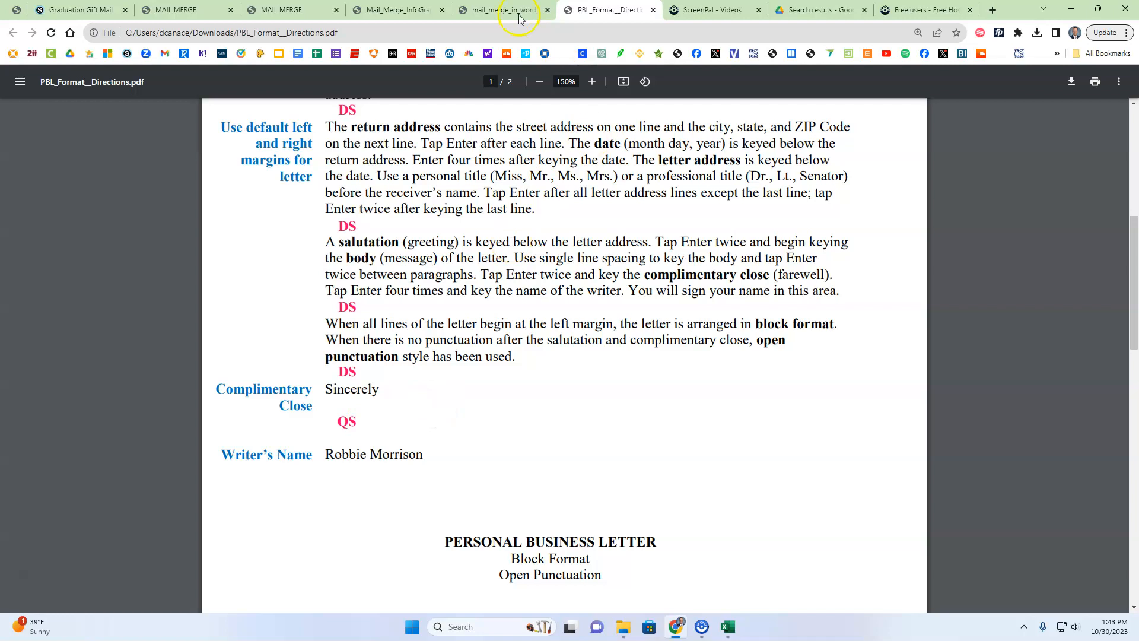
{"action": "left_click", "coordinate": [313, 10]}
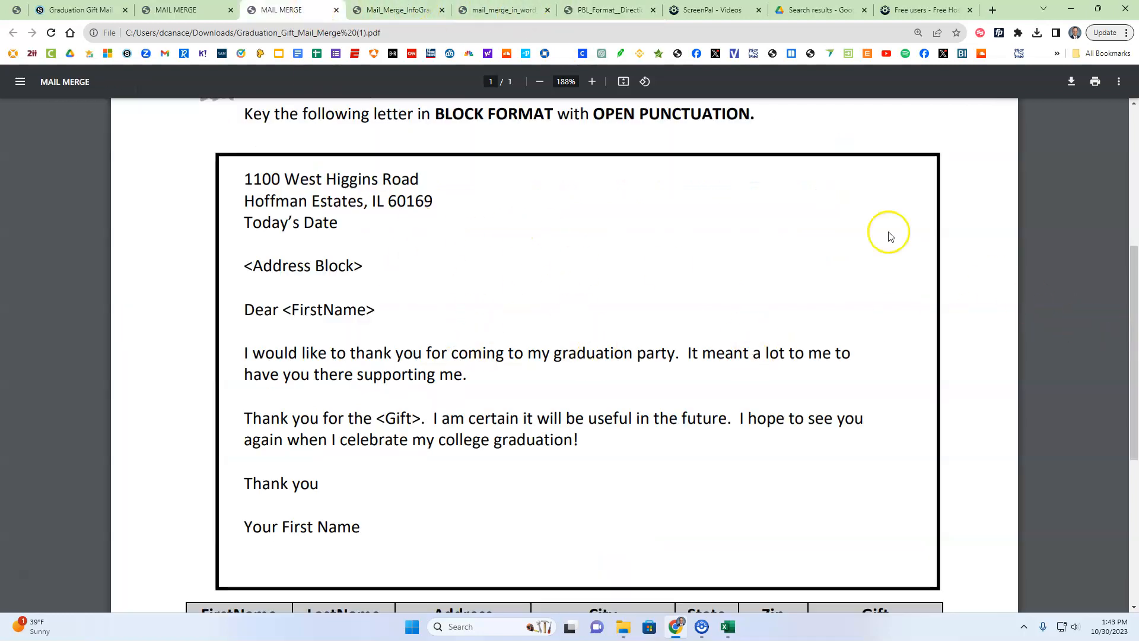
{"action": "left_click", "coordinate": [606, 10]}
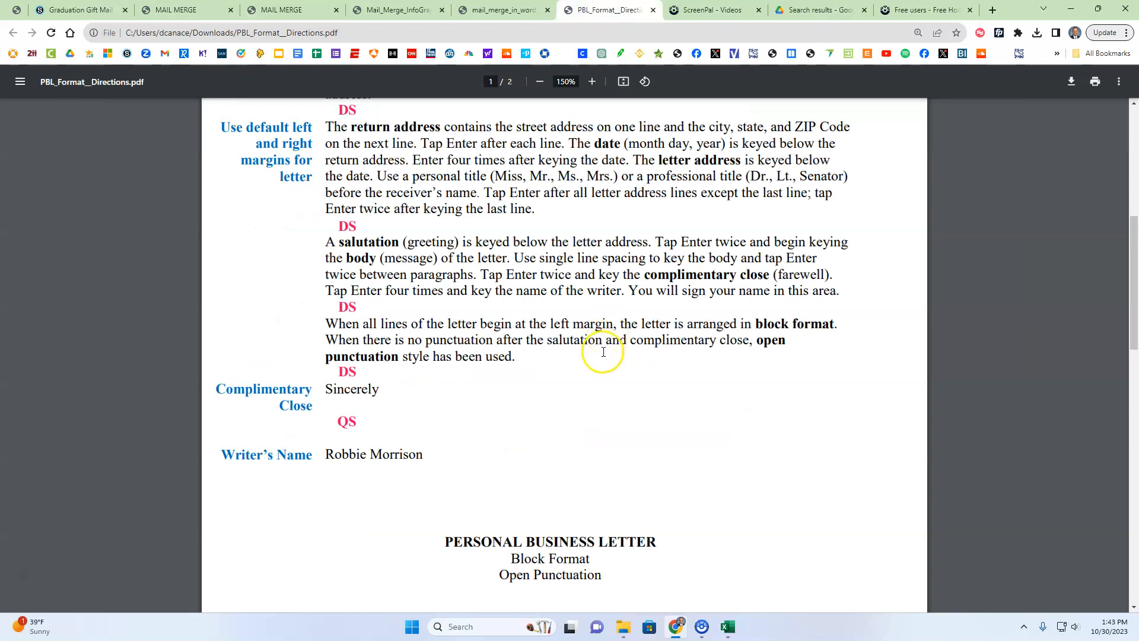
Step: Launch Microsoft Word and create a new blank document
{"action": "left_click", "coordinate": [411, 629]}
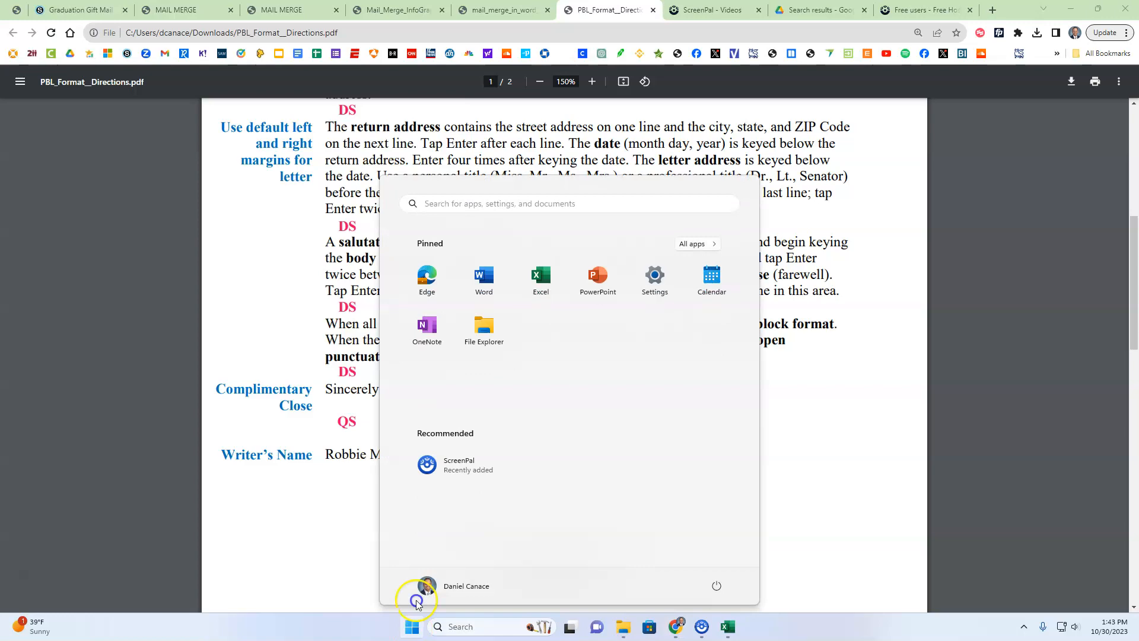
{"action": "left_click", "coordinate": [491, 277]}
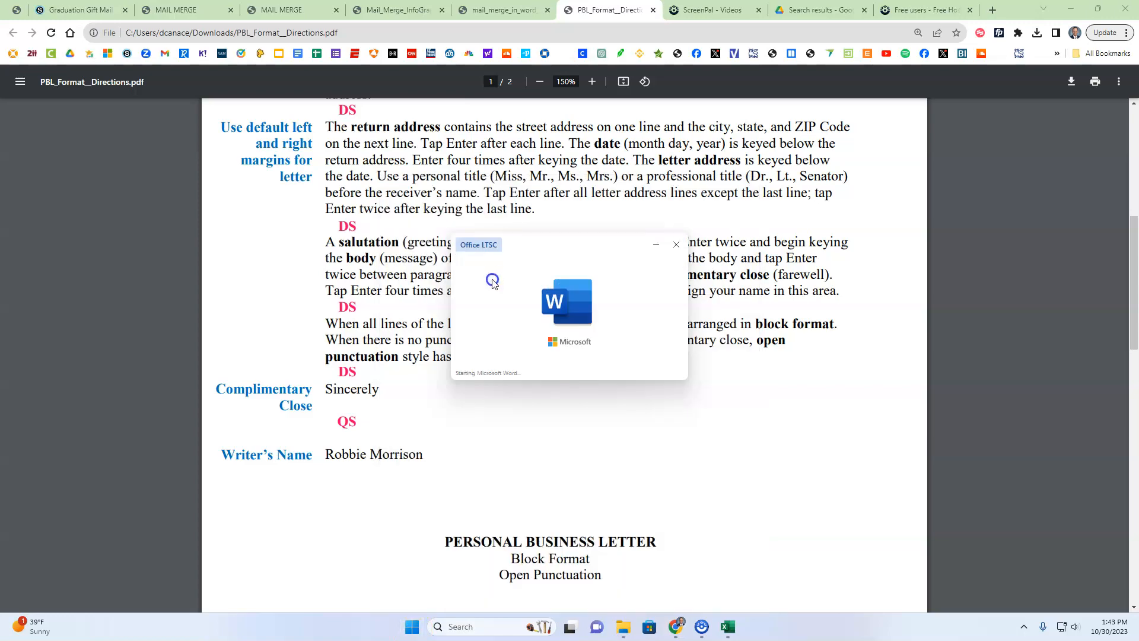
{"action": "left_click", "coordinate": [161, 117]}
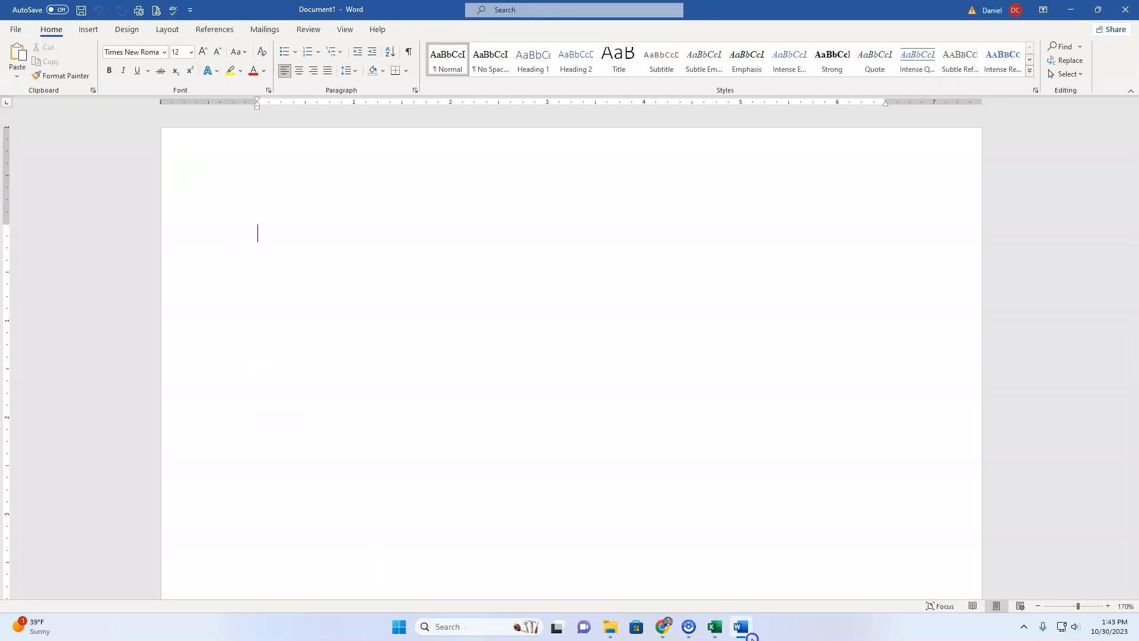
Step: Save the document as "Gradutation Mail Merge 2023" in the Mail Merge folder under B164 Tech Apps > MS Word on the H: drive
{"action": "left_click", "coordinate": [16, 29]}
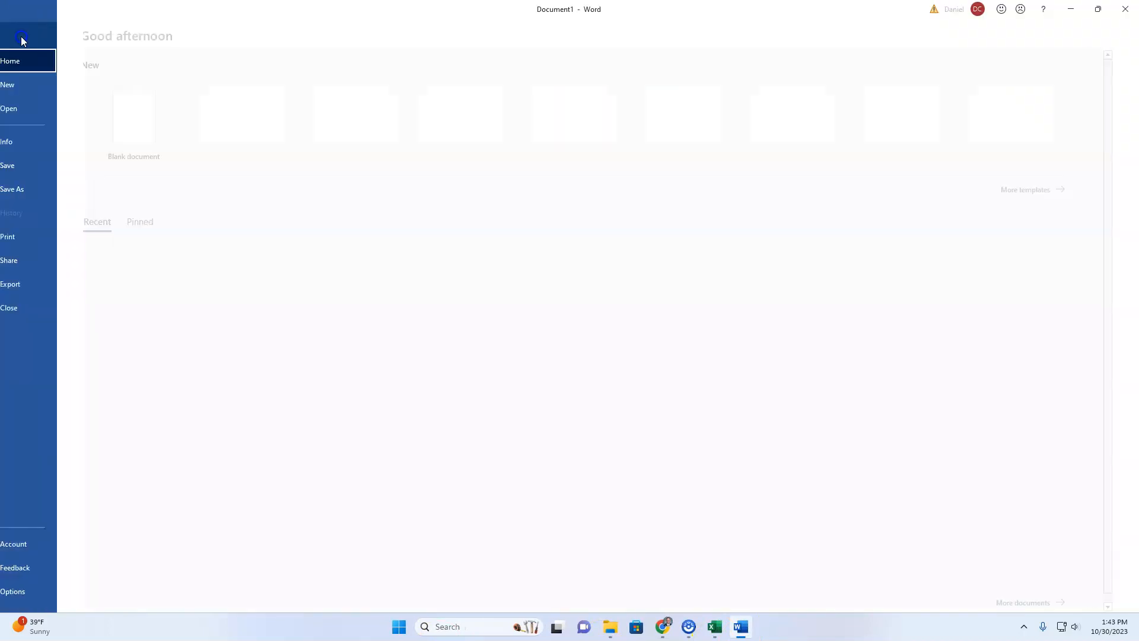
{"action": "left_click", "coordinate": [41, 189]}
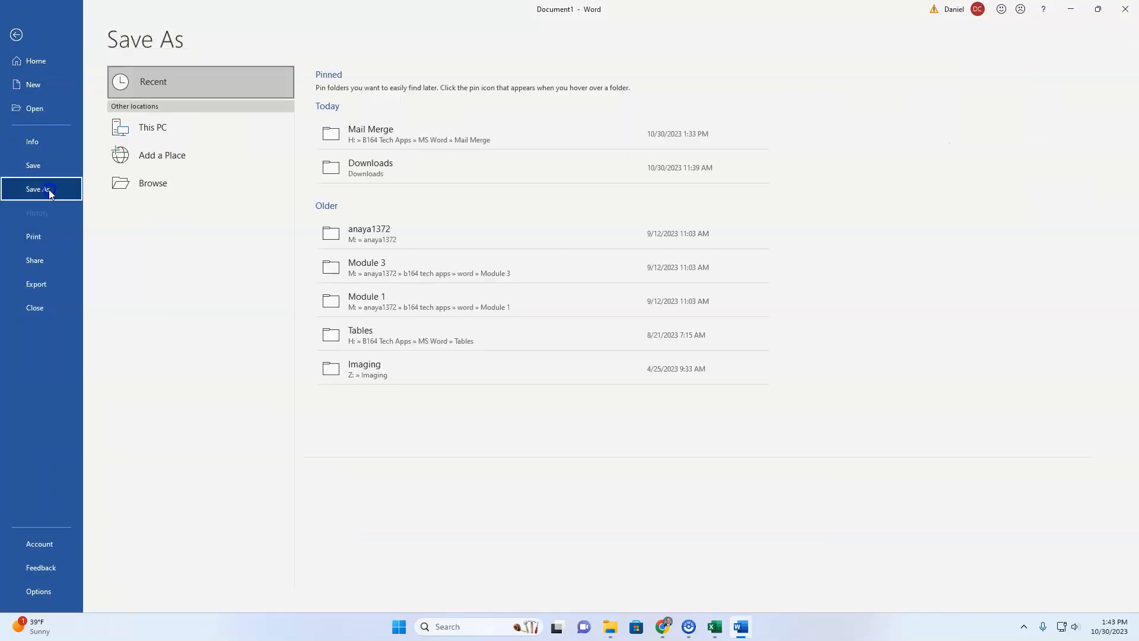
{"action": "left_click", "coordinate": [203, 184]}
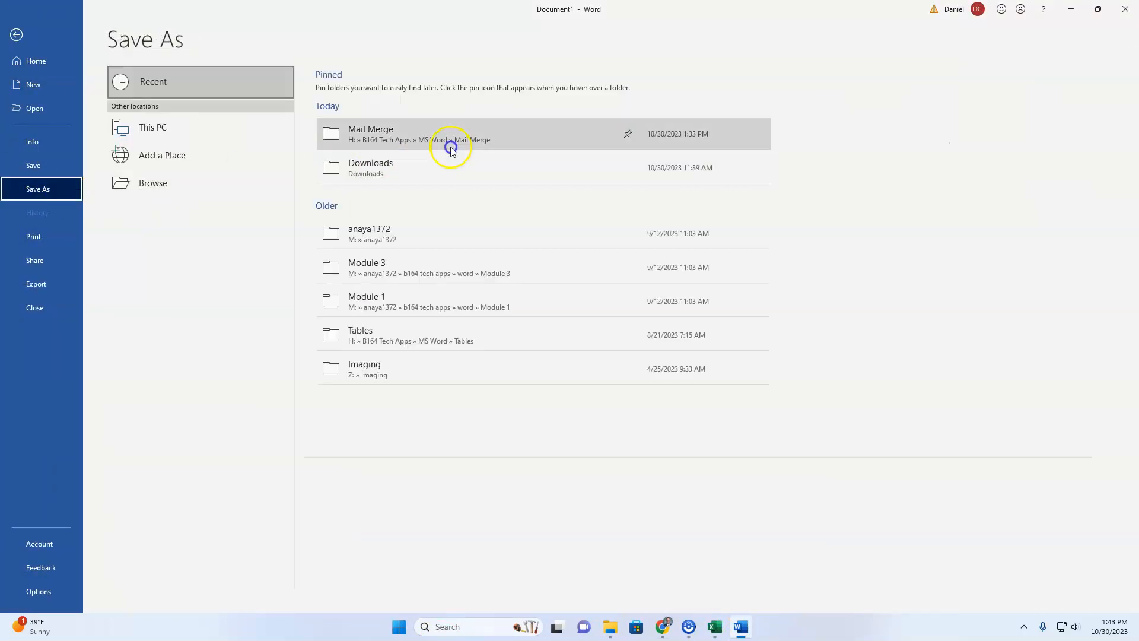
{"action": "left_click", "coordinate": [219, 181]}
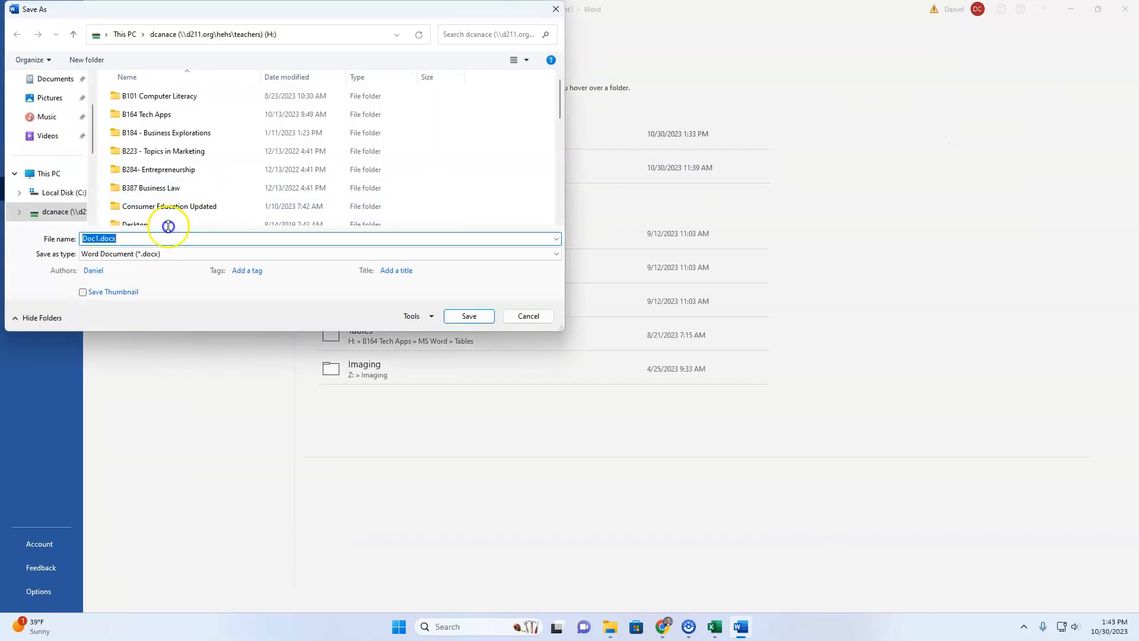
{"action": "left_click", "coordinate": [64, 212]}
{"action": "double_click", "coordinate": [169, 118]}
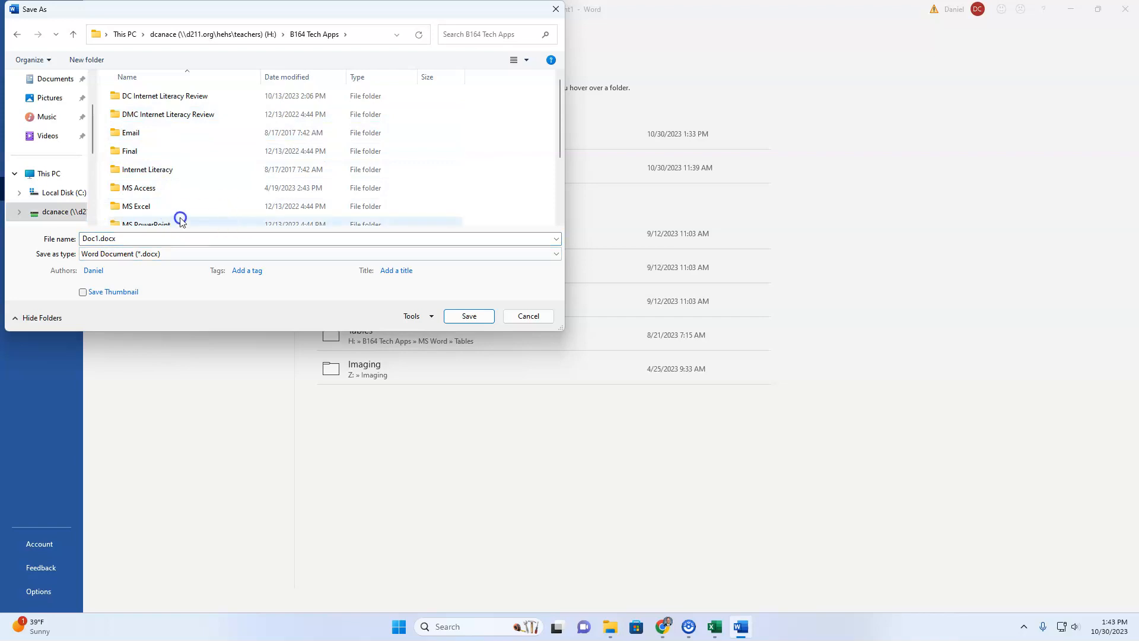
{"action": "scroll", "coordinate": [166, 215], "scroll_direction": "down", "scroll_amount": 1}
{"action": "double_click", "coordinate": [166, 193]}
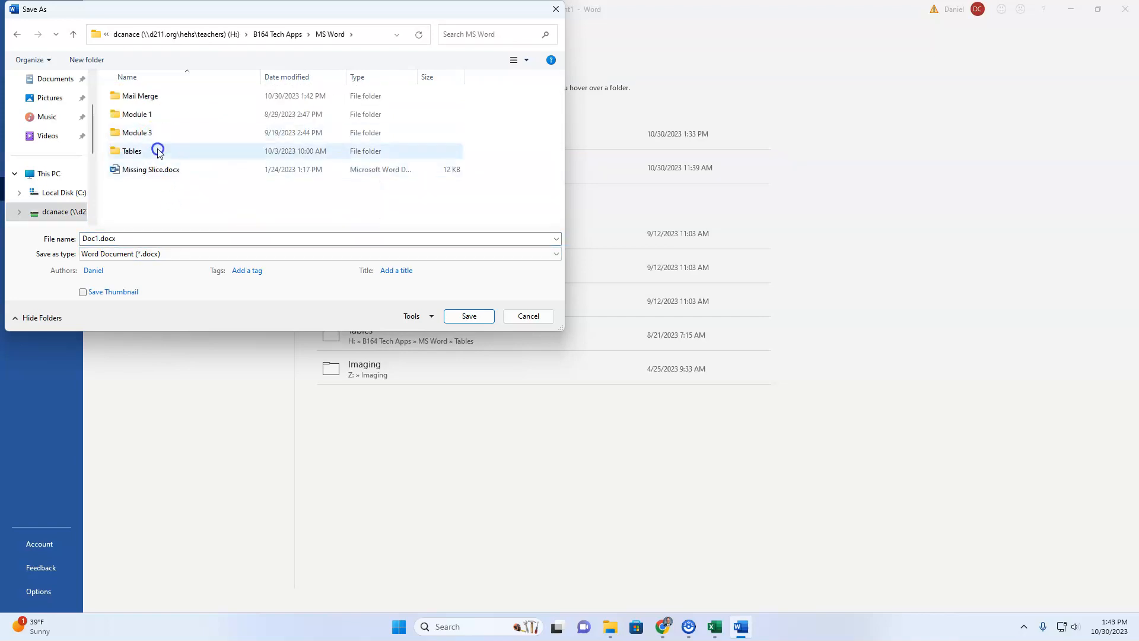
{"action": "double_click", "coordinate": [146, 96]}
{"action": "double_click", "coordinate": [107, 239]}
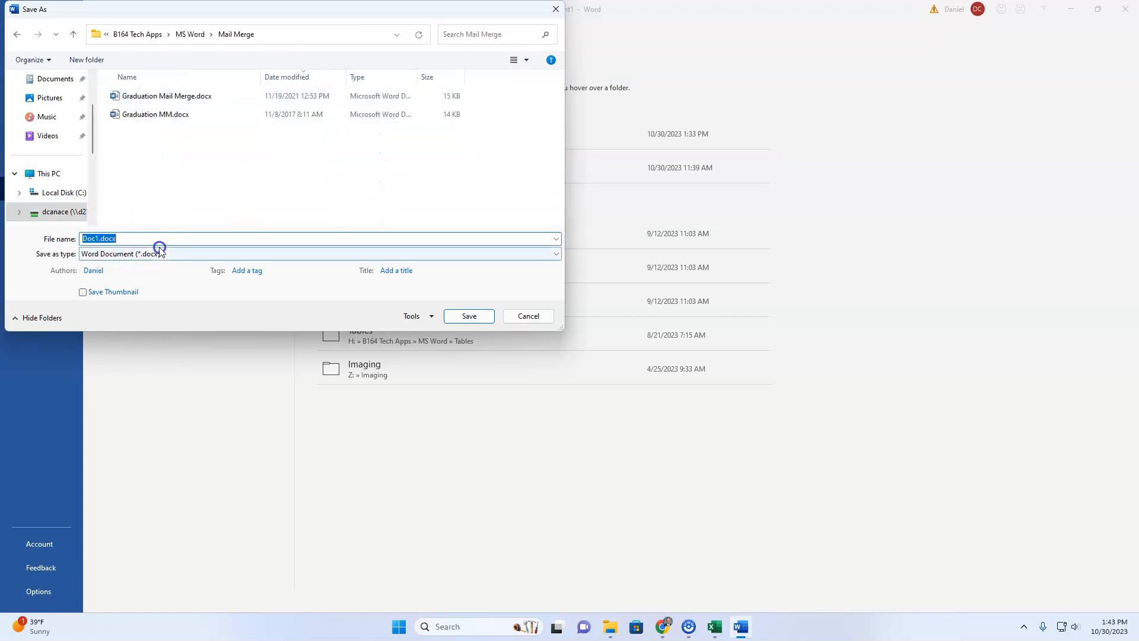
{"action": "type", "text": "Gradutation Mail Merge 2023"}
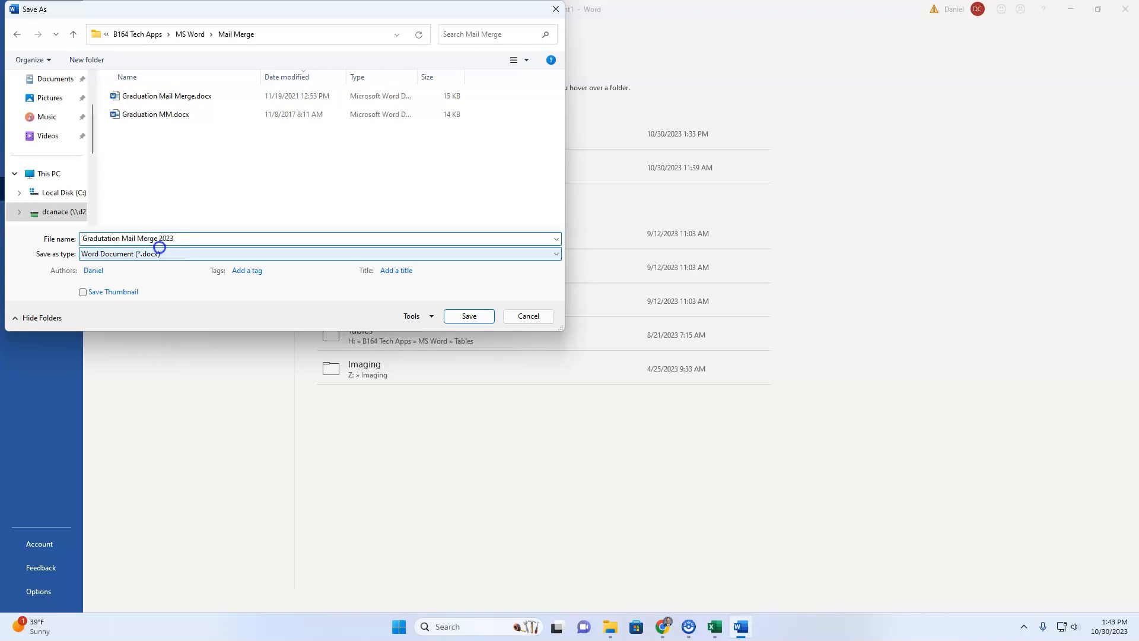
{"action": "left_click", "coordinate": [468, 317]}
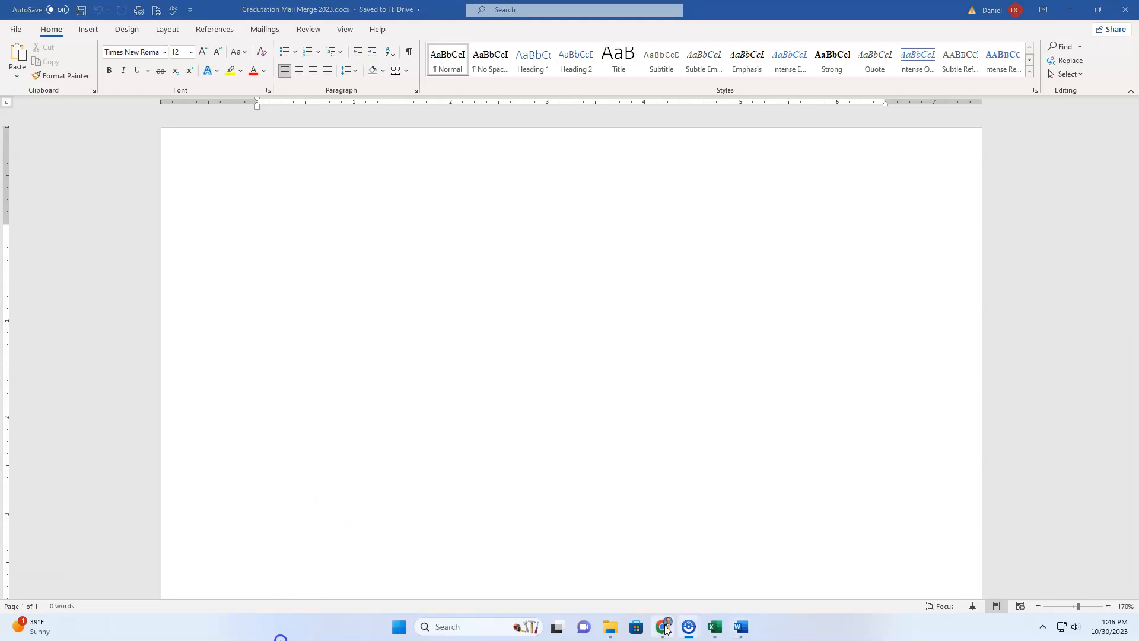
Step: Check the margin requirement in the letter format directions in Chrome and set the Word document's top margin to 2 inches
{"action": "mouse_move", "coordinate": [666, 628]}
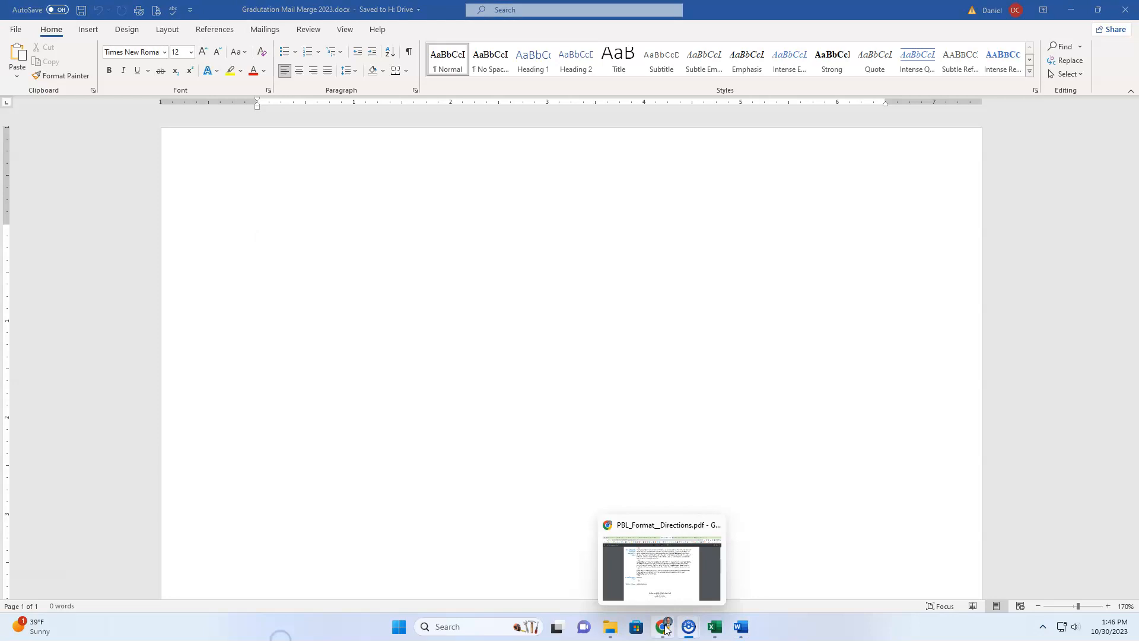
{"action": "left_click", "coordinate": [665, 629]}
{"action": "scroll", "coordinate": [736, 410], "scroll_direction": "up", "scroll_amount": 6}
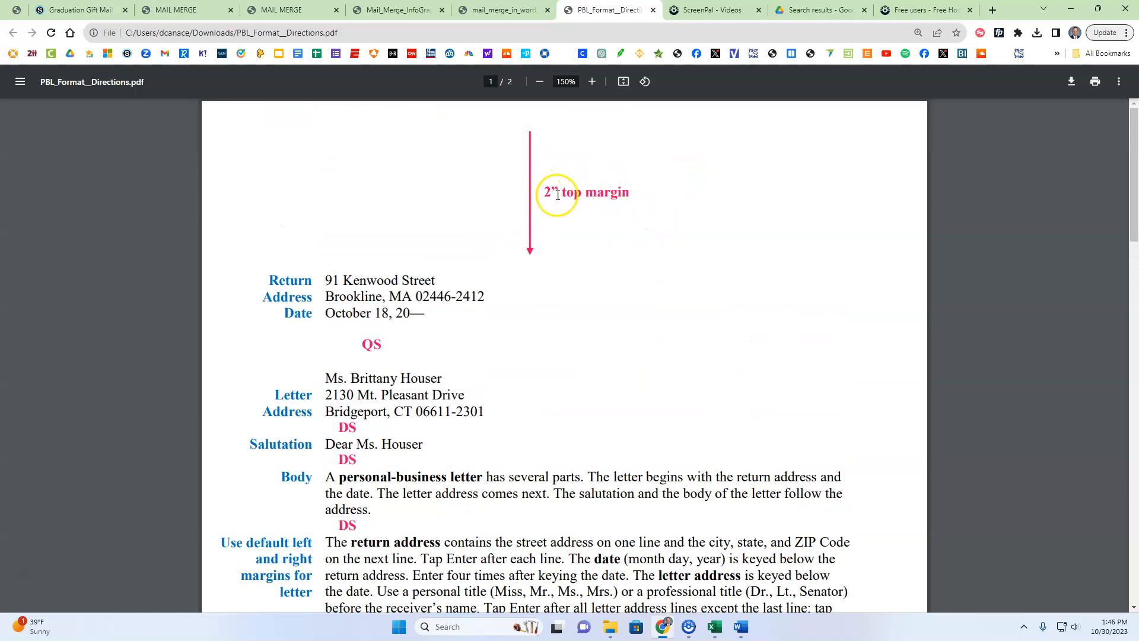
{"action": "left_click", "coordinate": [743, 628]}
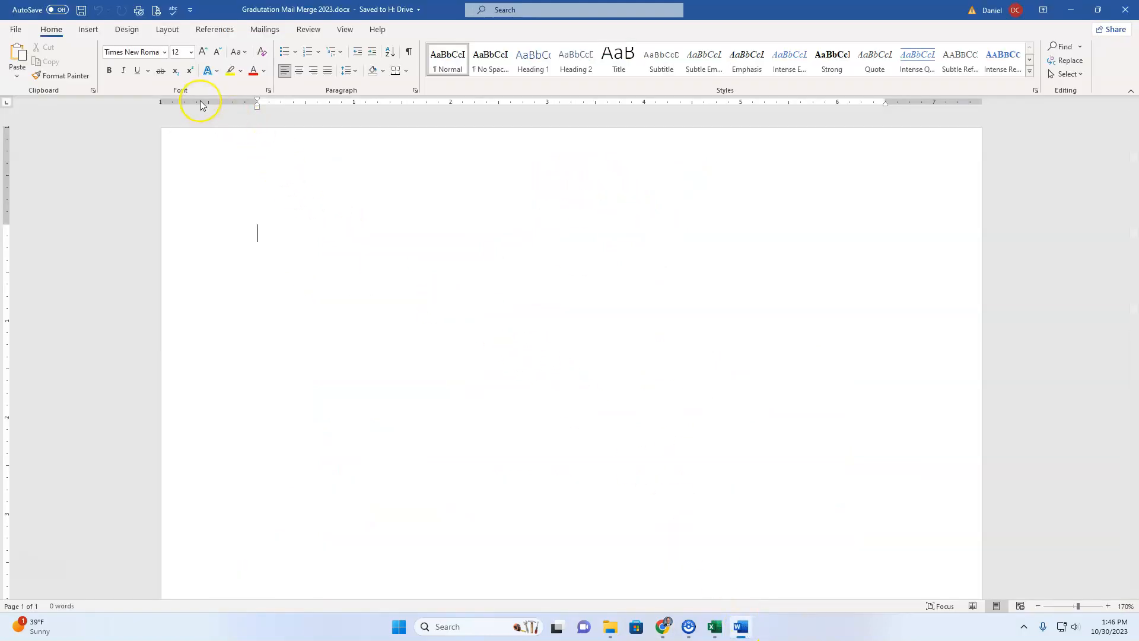
{"action": "left_click", "coordinate": [178, 31]}
{"action": "left_click", "coordinate": [20, 71]}
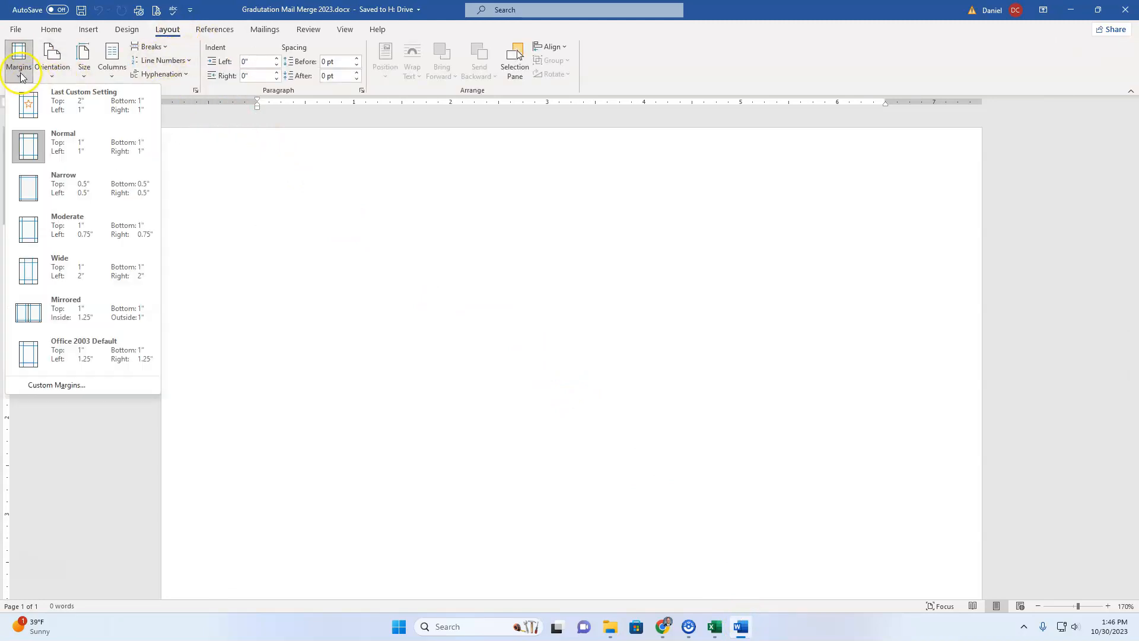
{"action": "left_click", "coordinate": [56, 386]}
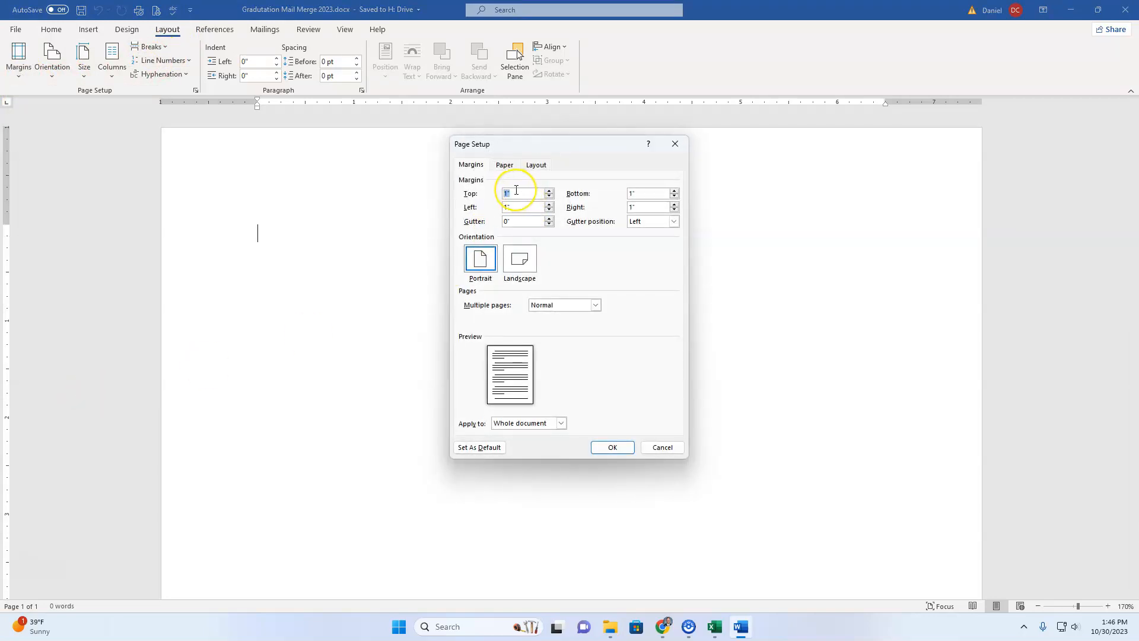
{"action": "type", "text": "2"}
{"action": "left_click", "coordinate": [612, 449]}
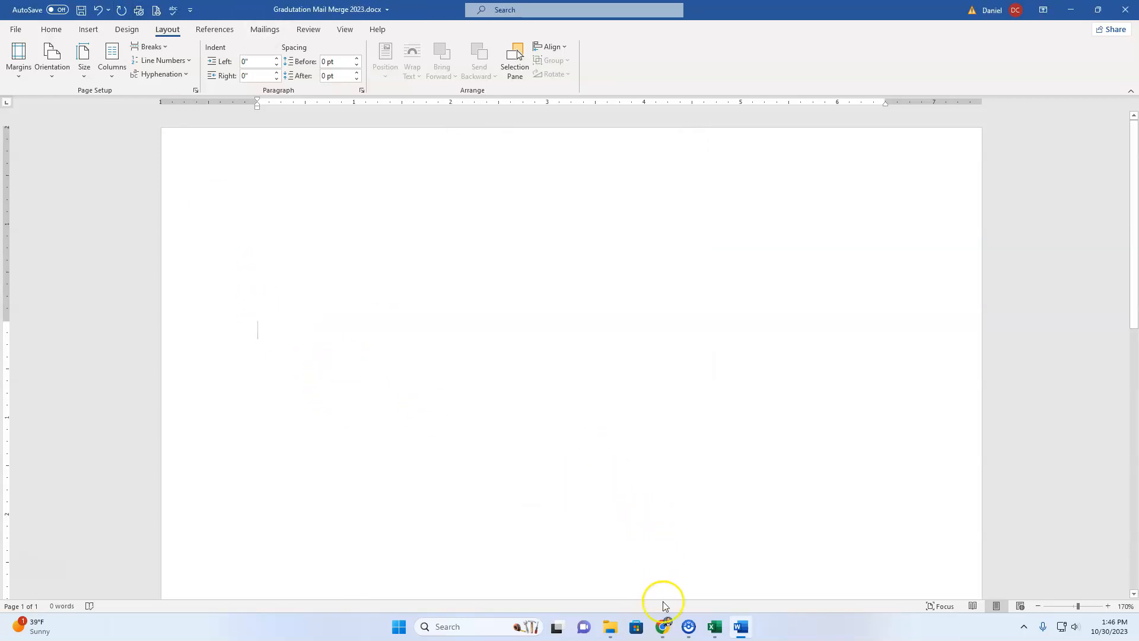
Step: Consult the assignment letter in Chrome and enter its two-line return address in the Word document, followed by the date October 30, 2023
{"action": "left_click", "coordinate": [662, 626]}
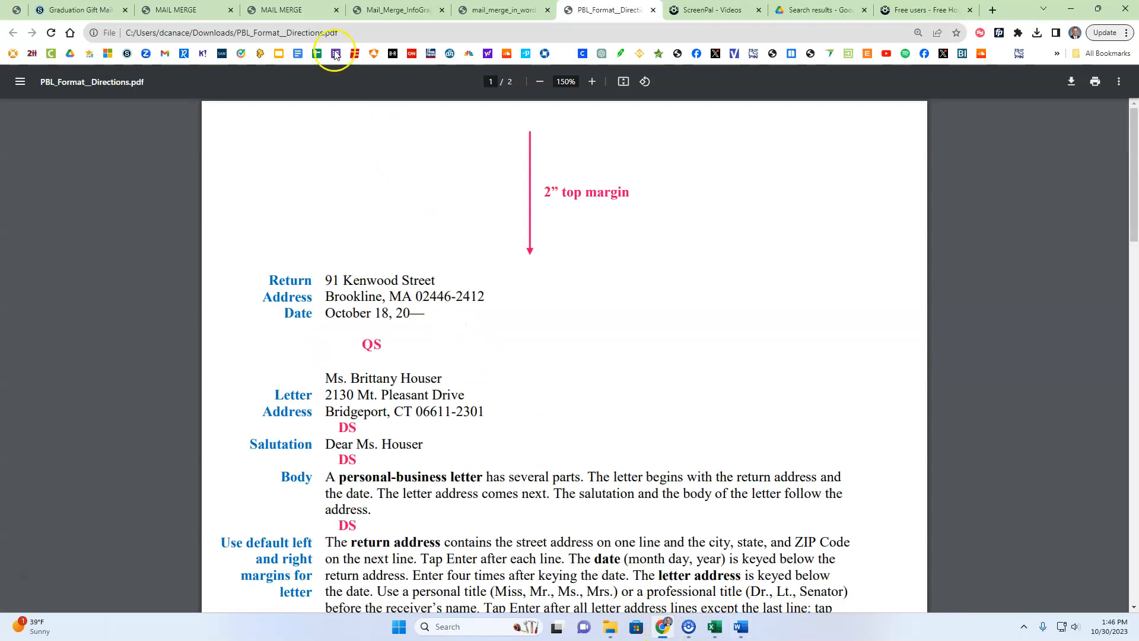
{"action": "left_click", "coordinate": [308, 10]}
{"action": "left_click", "coordinate": [344, 199]}
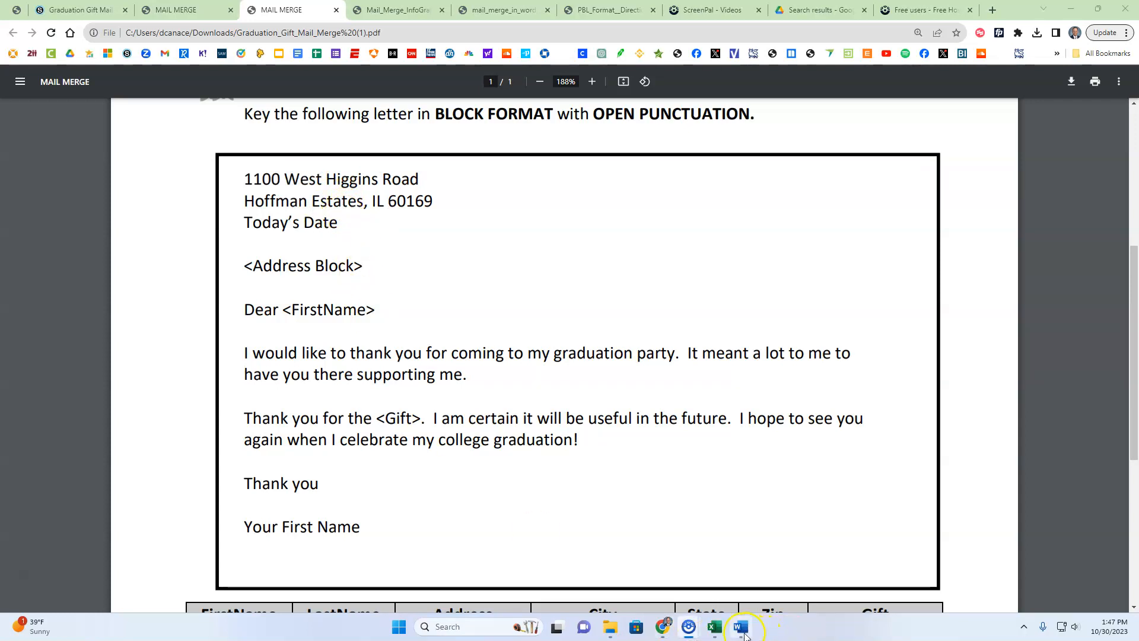
{"action": "left_click", "coordinate": [741, 627]}
{"action": "type", "text": "1100 West Higgins Road"}
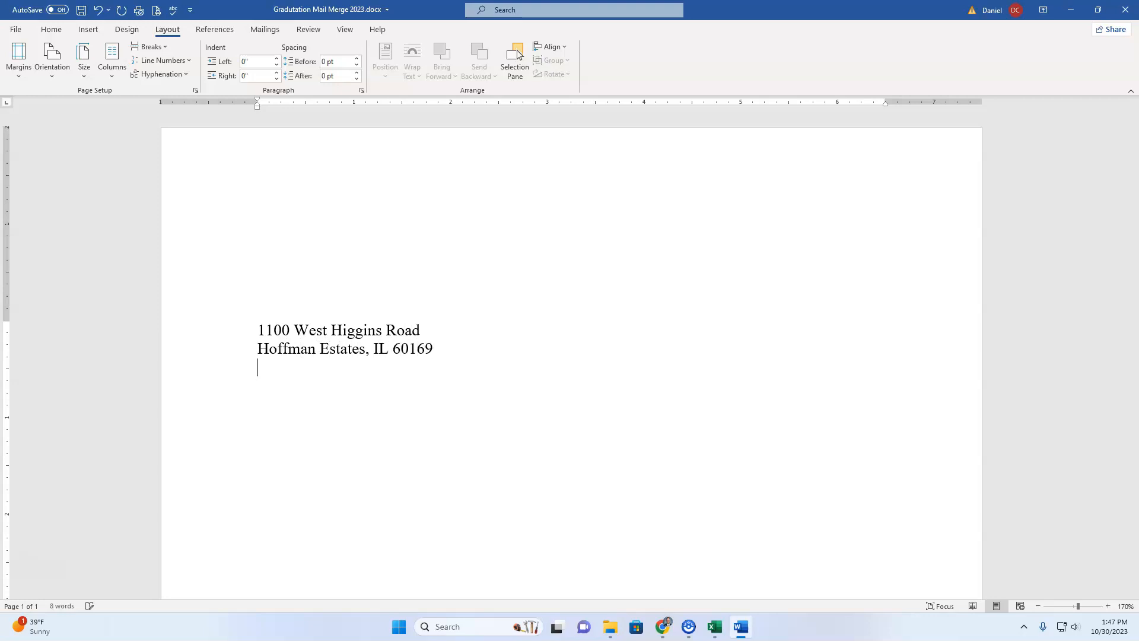
{"action": "type", "text": "ctober"}
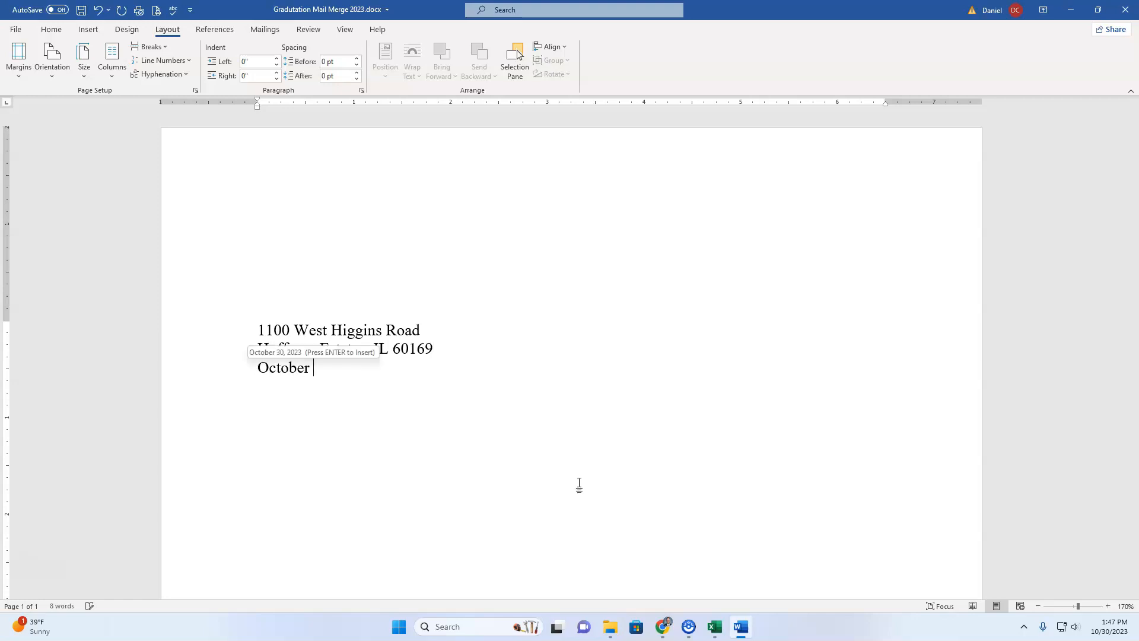
{"action": "key", "text": "Return"}
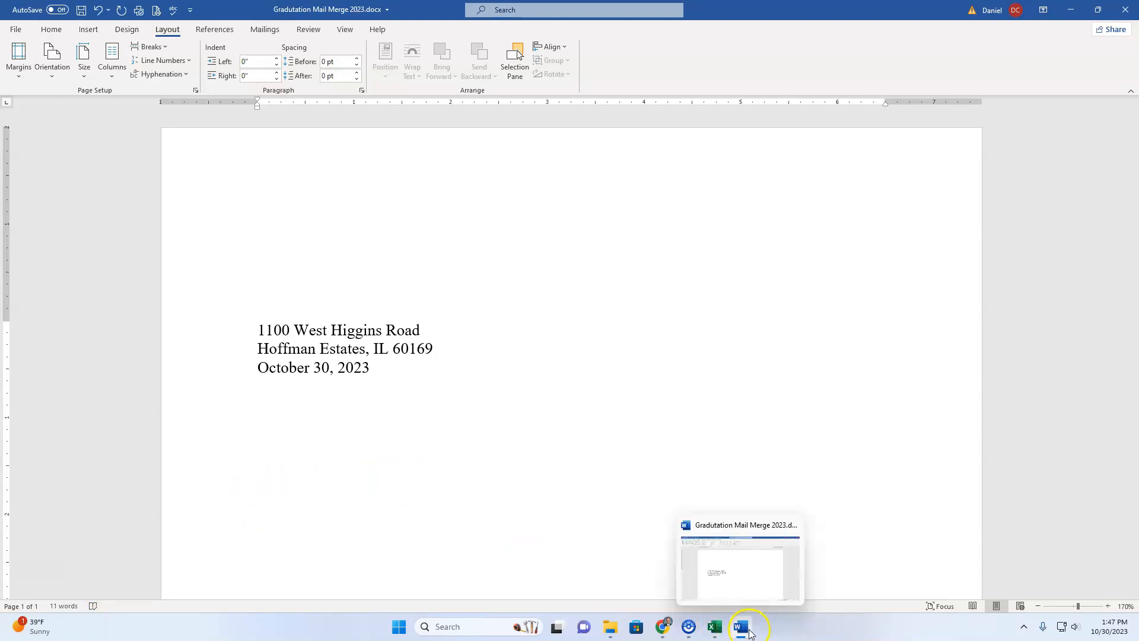
Step: Examine the recipient table and the Address Block and FirstName placeholders in the assignment PDF in Chrome, and return to the Word letter
{"action": "left_click", "coordinate": [666, 633]}
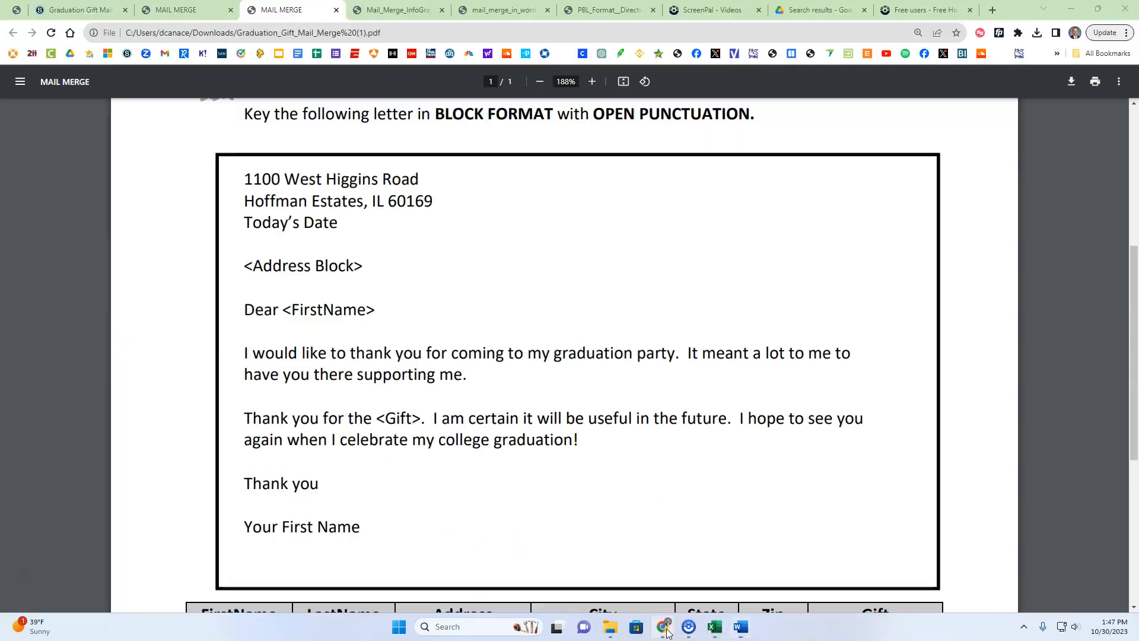
{"action": "scroll", "coordinate": [577, 409], "scroll_direction": "down", "scroll_amount": 5}
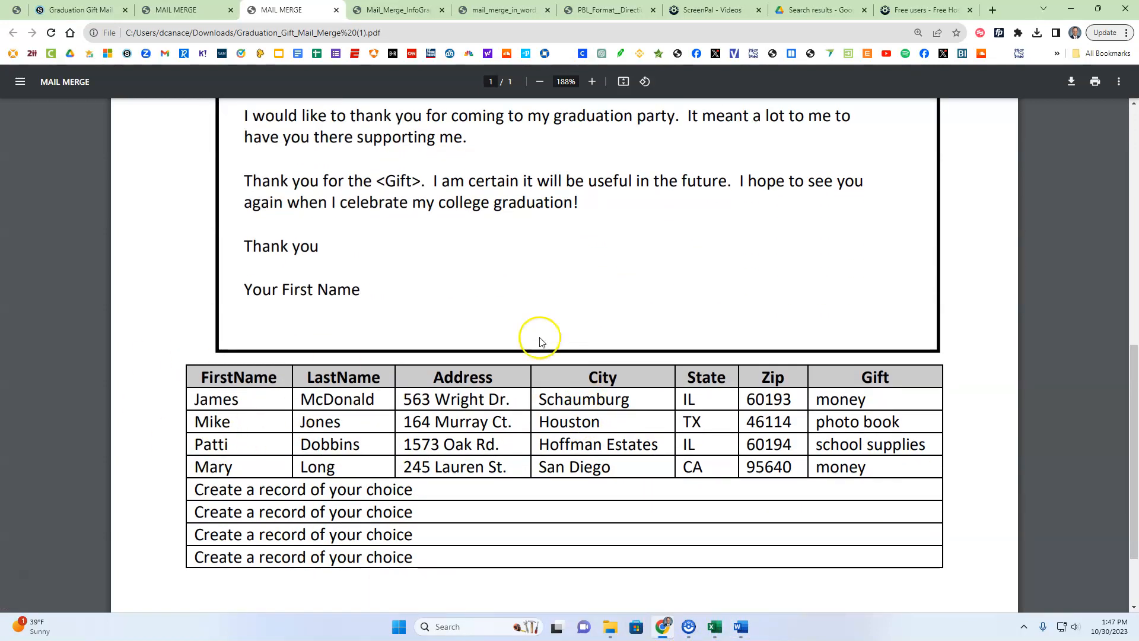
{"action": "scroll", "coordinate": [552, 391], "scroll_direction": "up", "scroll_amount": 1}
{"action": "scroll", "coordinate": [550, 399], "scroll_direction": "up", "scroll_amount": 5}
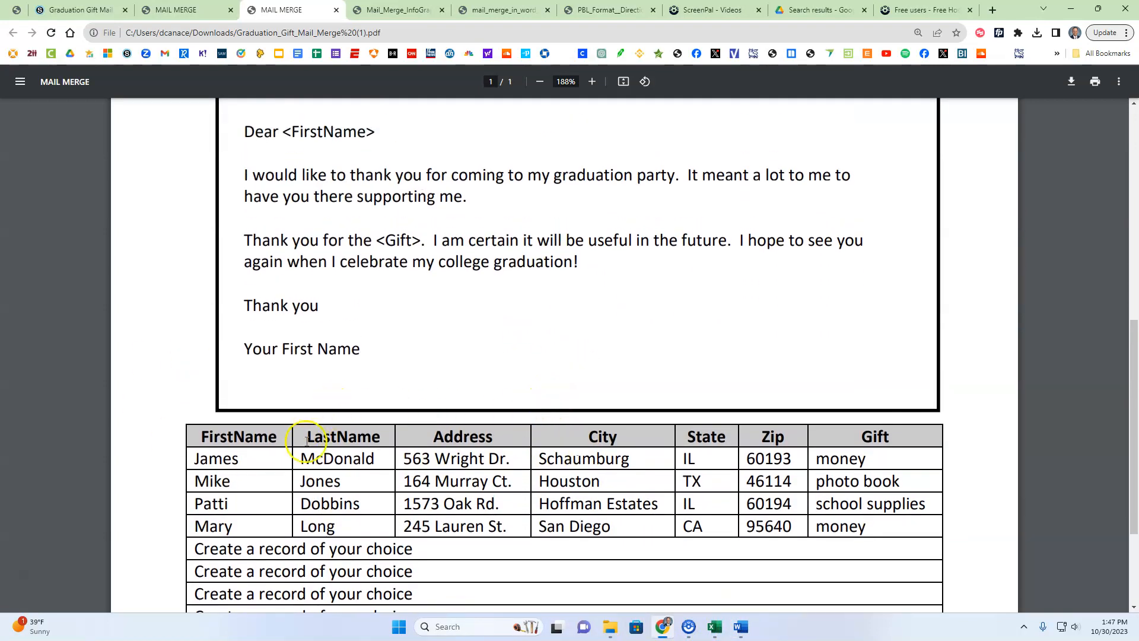
{"action": "left_click_drag", "start_coordinate": [381, 206], "coordinate": [219, 206]}
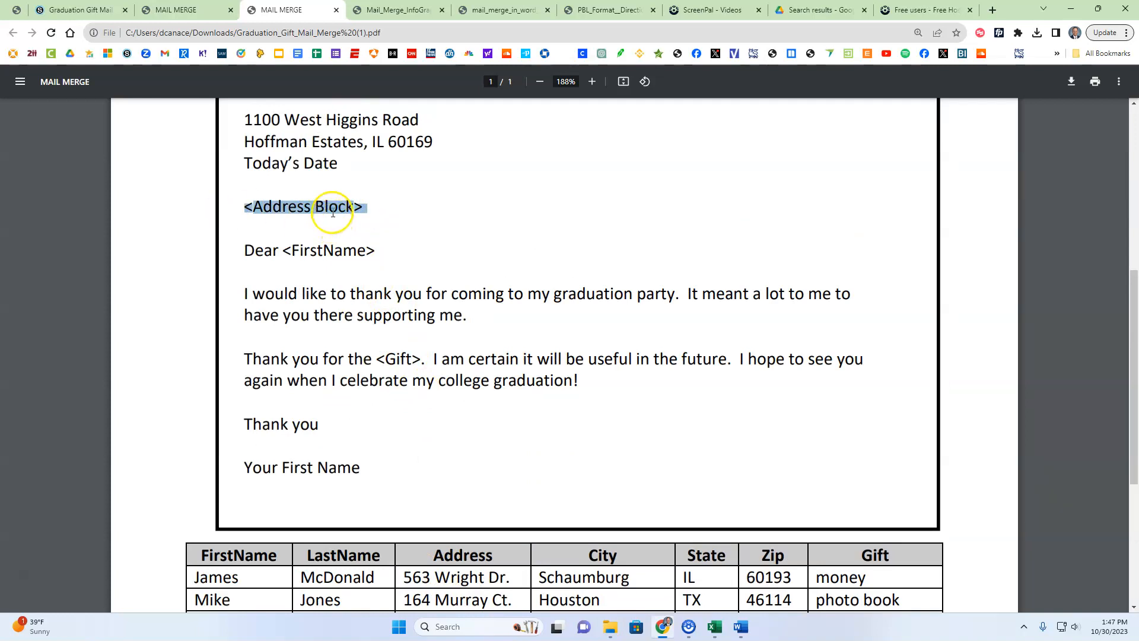
{"action": "left_click_drag", "start_coordinate": [290, 250], "coordinate": [363, 251]}
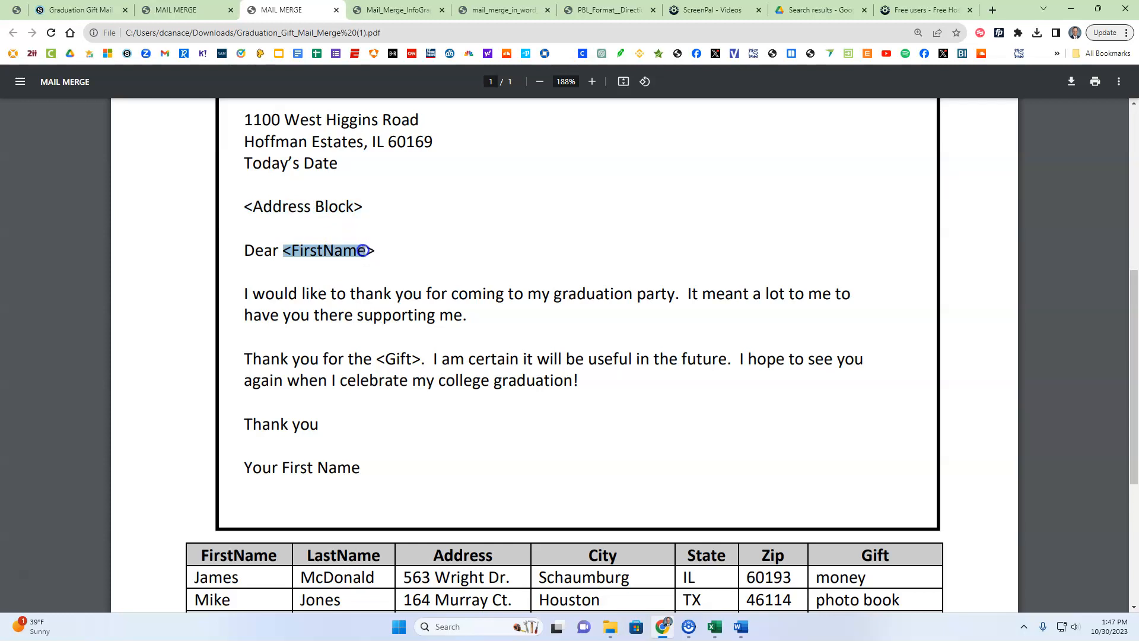
{"action": "left_click", "coordinate": [743, 630]}
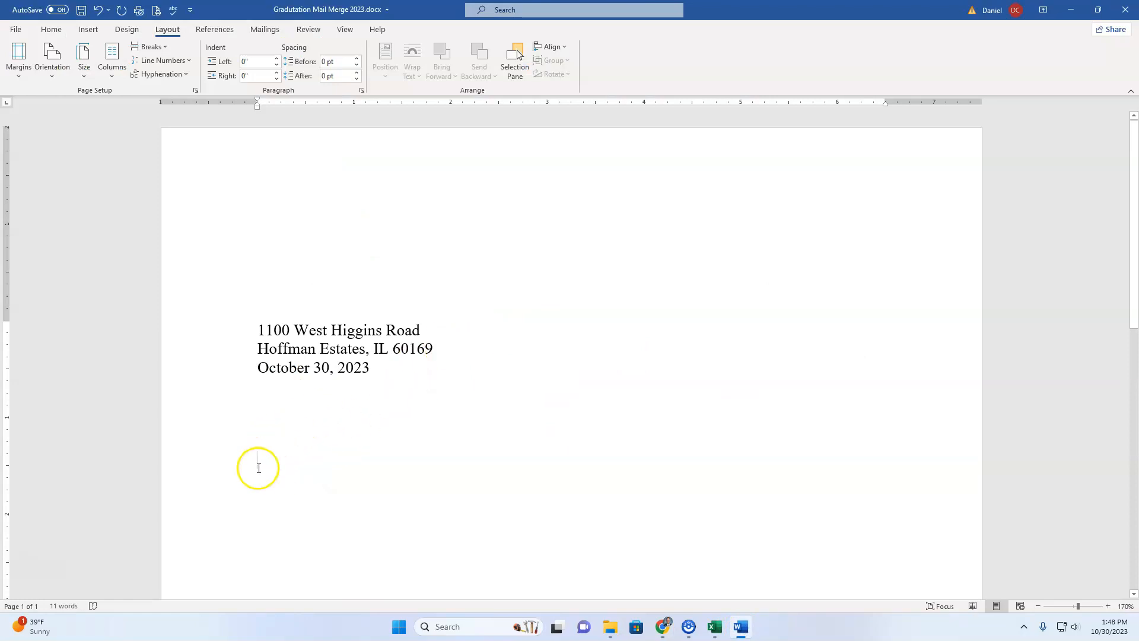
Step: Start the Step-by-Step Mail Merge Wizard for letters, using the current document, and advance to recipient selection
{"action": "left_click", "coordinate": [265, 31]}
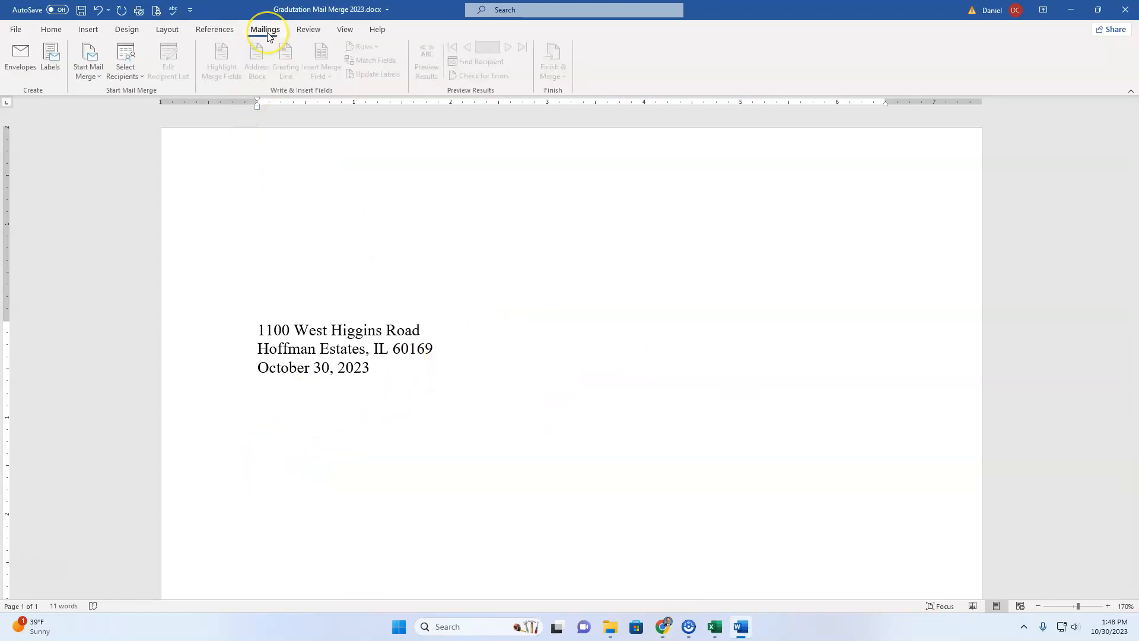
{"action": "left_click", "coordinate": [100, 81]}
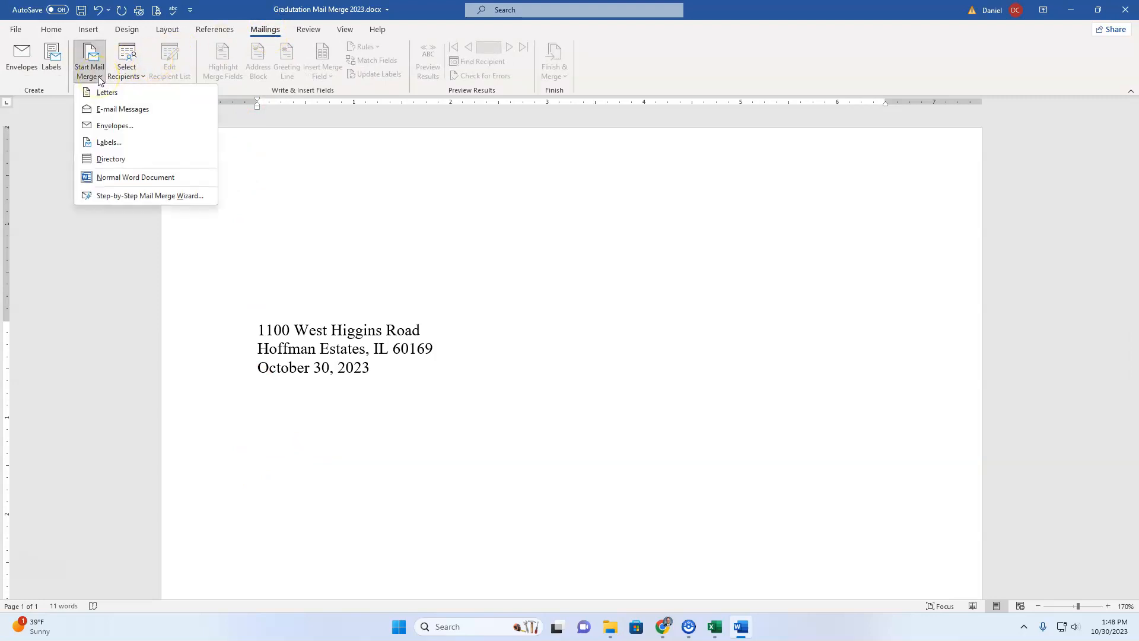
{"action": "left_click", "coordinate": [119, 197]}
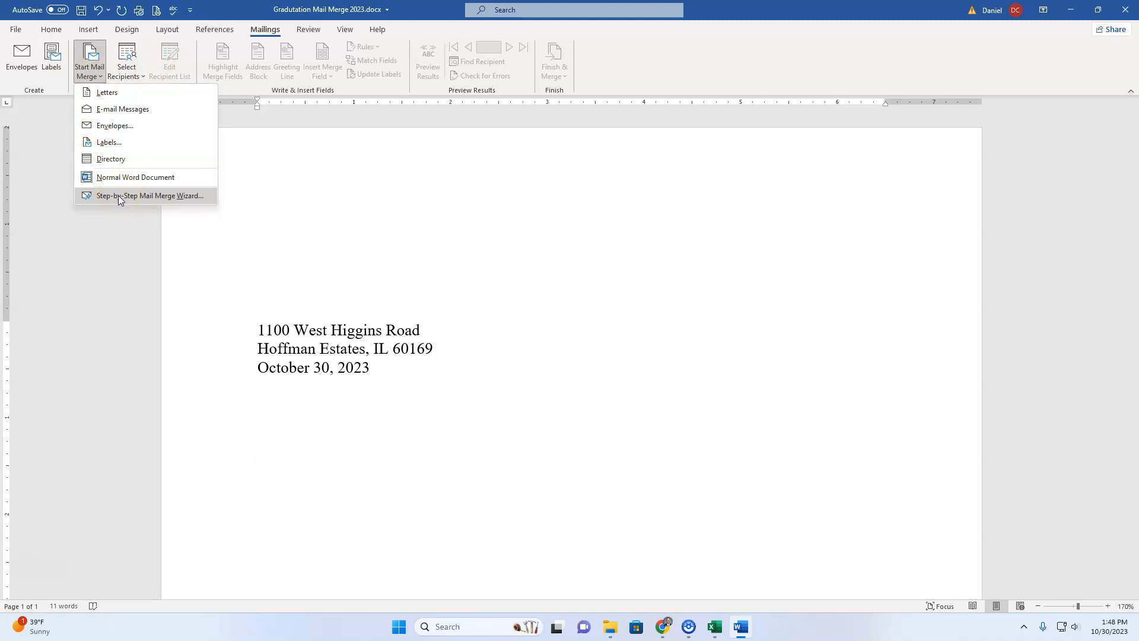
{"action": "left_click", "coordinate": [119, 198]}
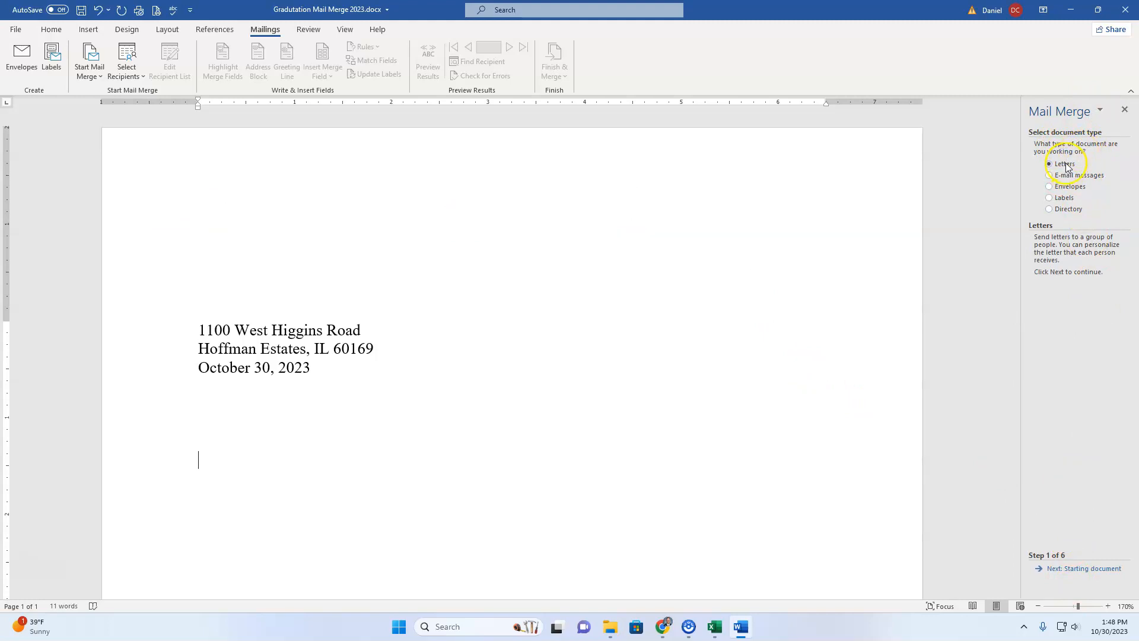
{"action": "left_click", "coordinate": [1078, 568]}
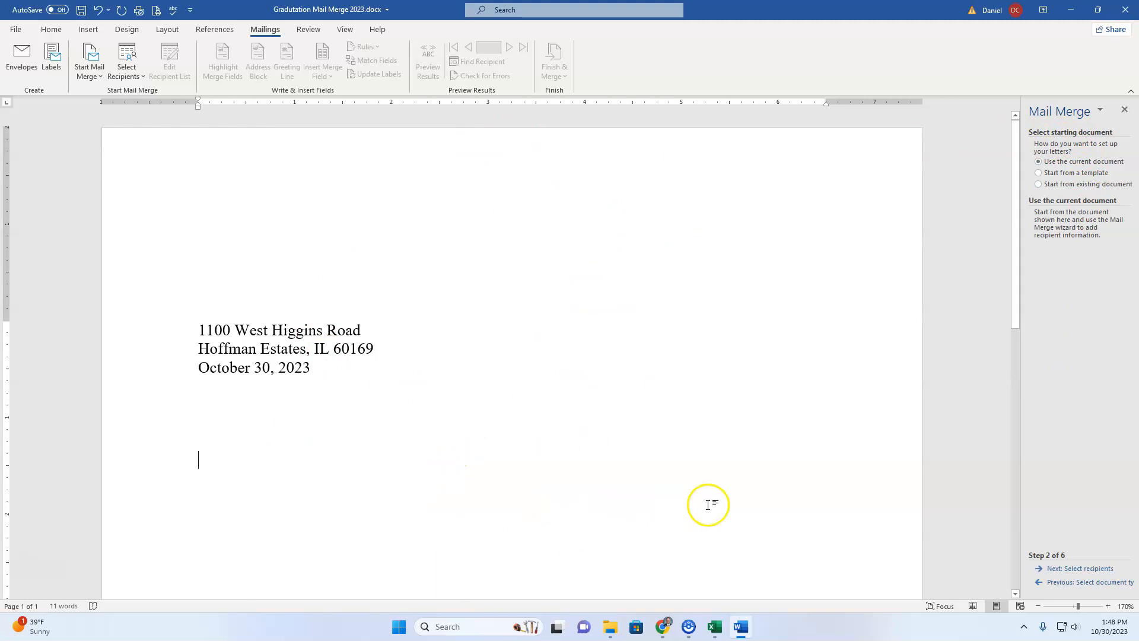
{"action": "left_click", "coordinate": [1090, 570]}
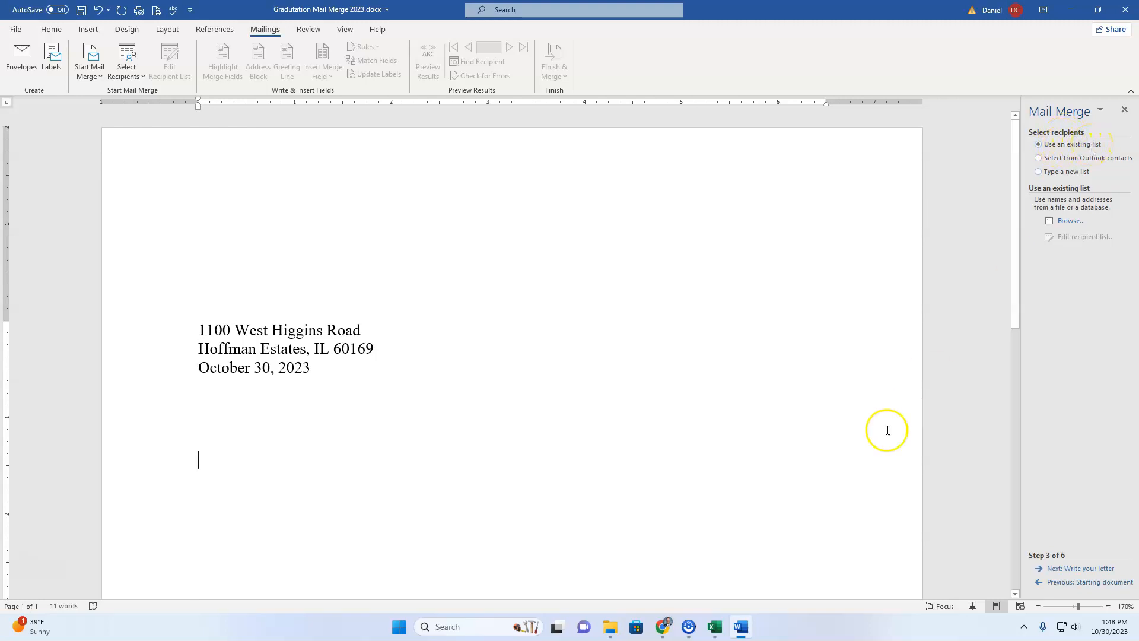
Step: Look over the recipient list in the Excel workbook Gradutation Data2.xlsx and return to the Word letter
{"action": "left_click", "coordinate": [715, 626]}
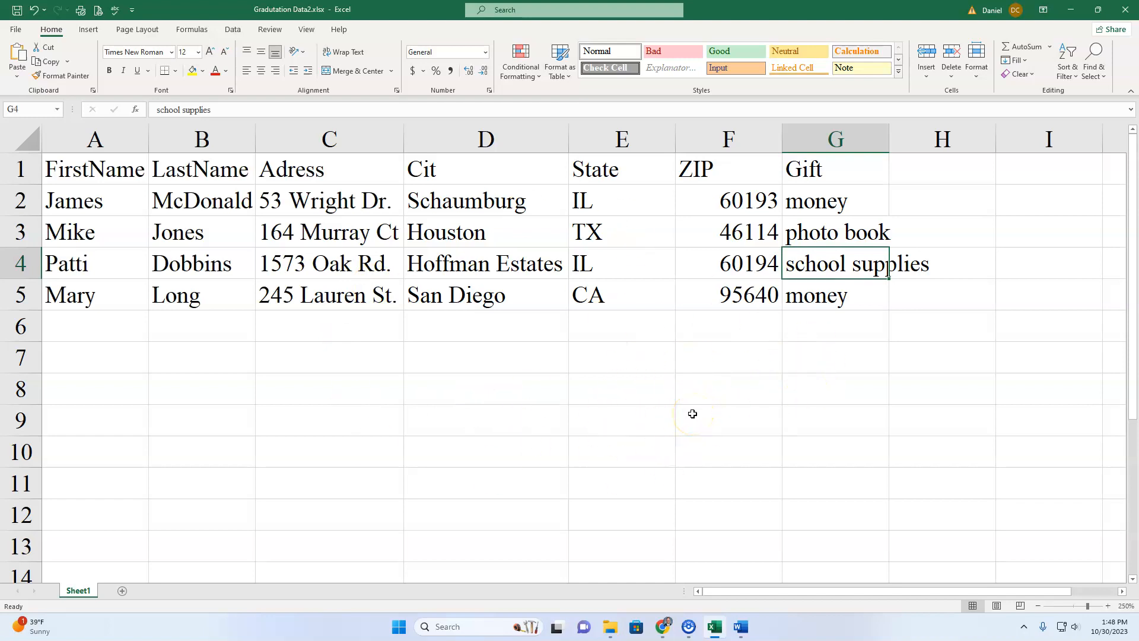
{"action": "key", "text": "alt"}
{"action": "key", "text": "alt+Tab"}
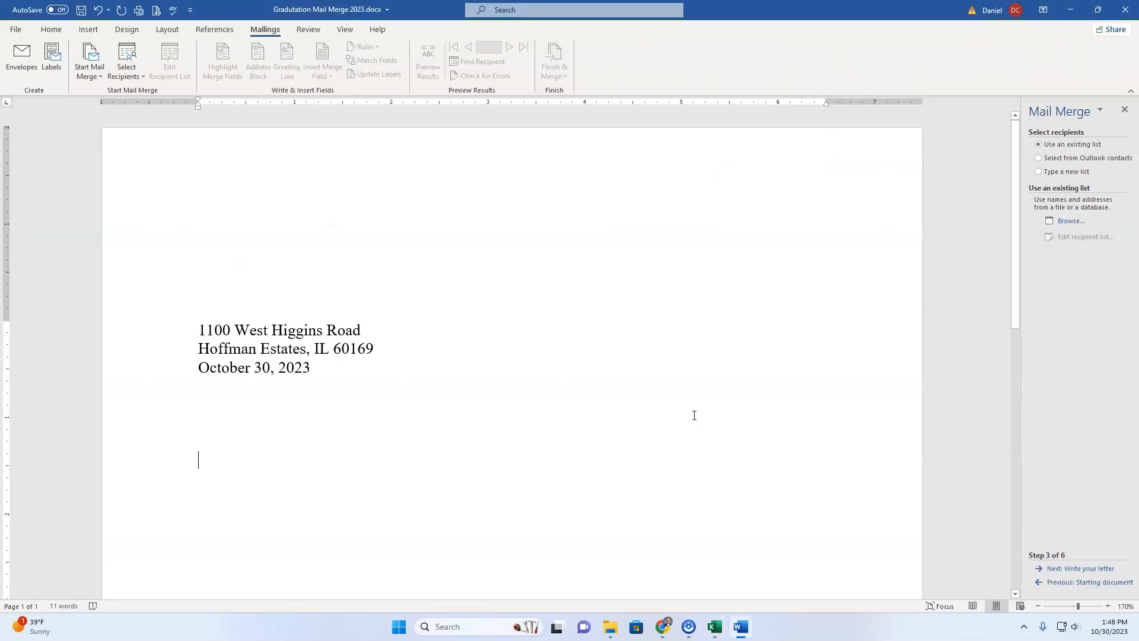
Step: Open Gradutation Data2.xlsx as the existing recipient list from B164 Tech Apps > MS Word > Mail Merge on the H: drive
{"action": "left_click", "coordinate": [1072, 223]}
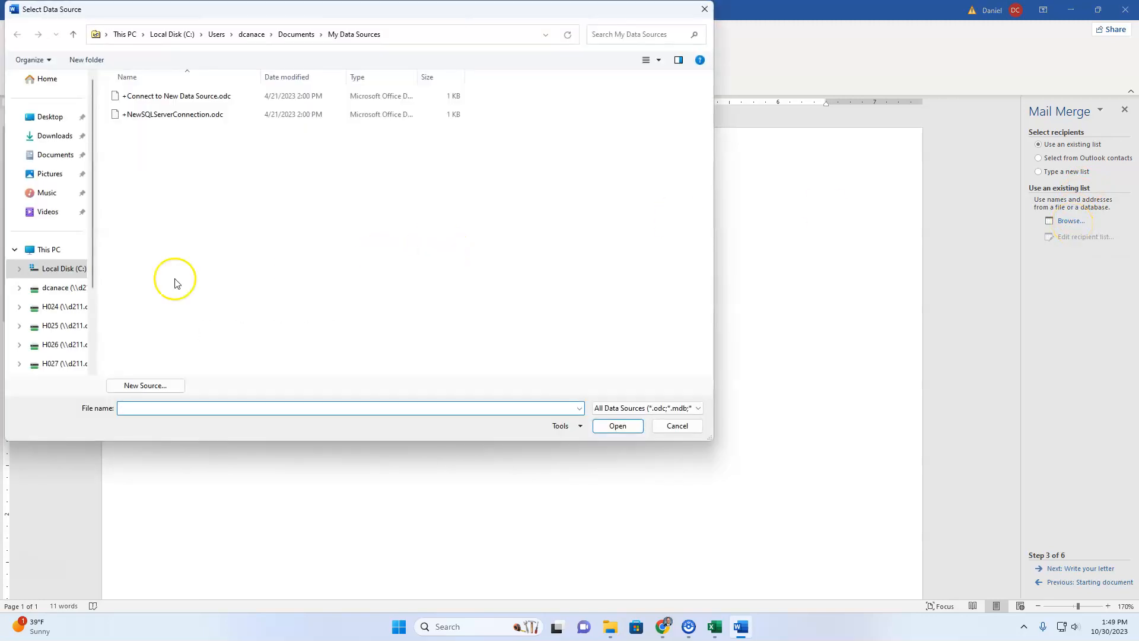
{"action": "left_click", "coordinate": [55, 288]}
{"action": "double_click", "coordinate": [143, 114]}
{"action": "double_click", "coordinate": [166, 248]}
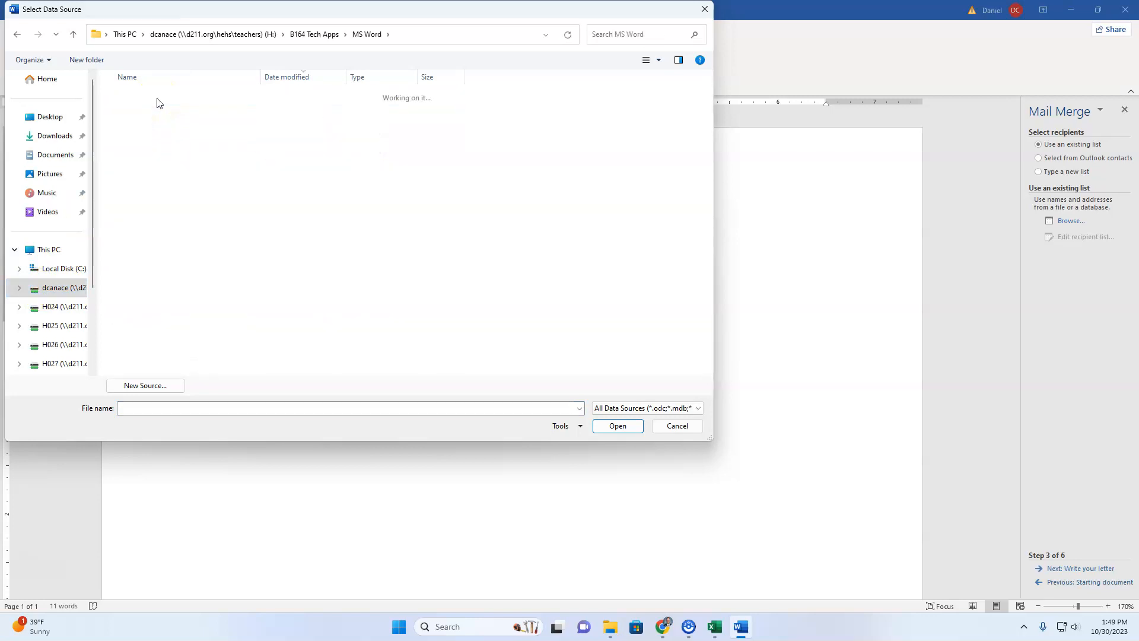
{"action": "double_click", "coordinate": [158, 102]}
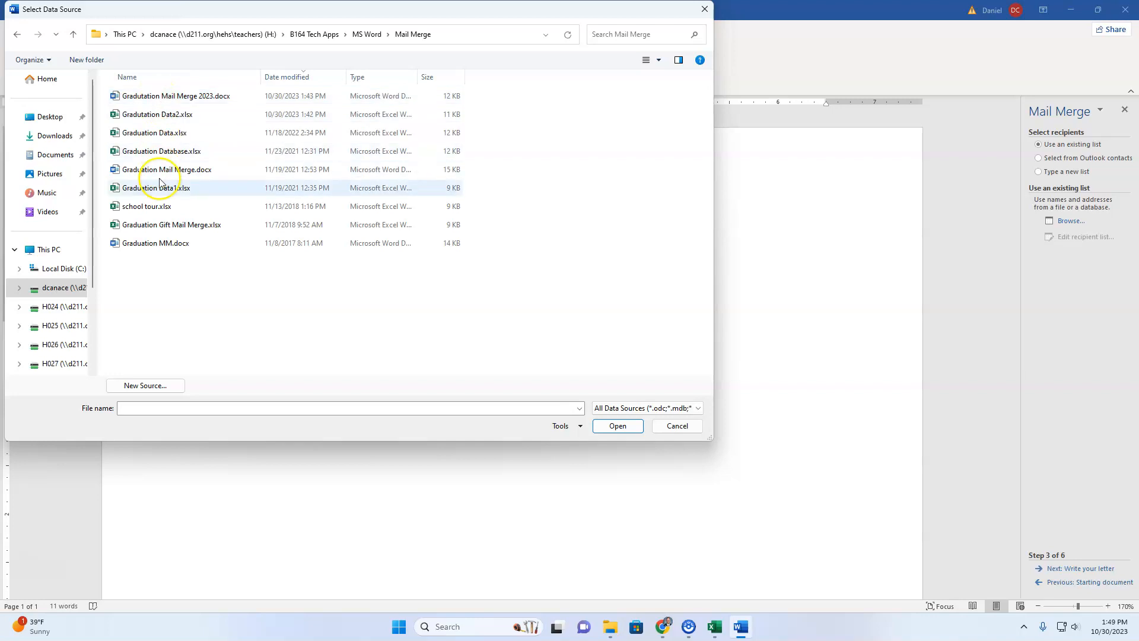
{"action": "left_click", "coordinate": [175, 119]}
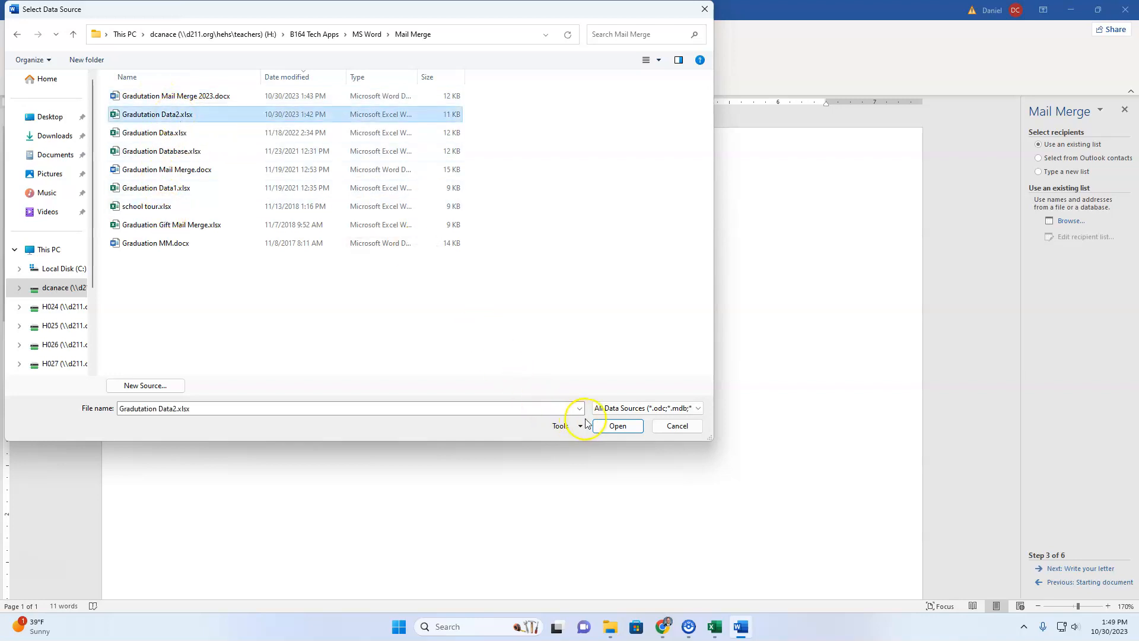
{"action": "left_click", "coordinate": [617, 427]}
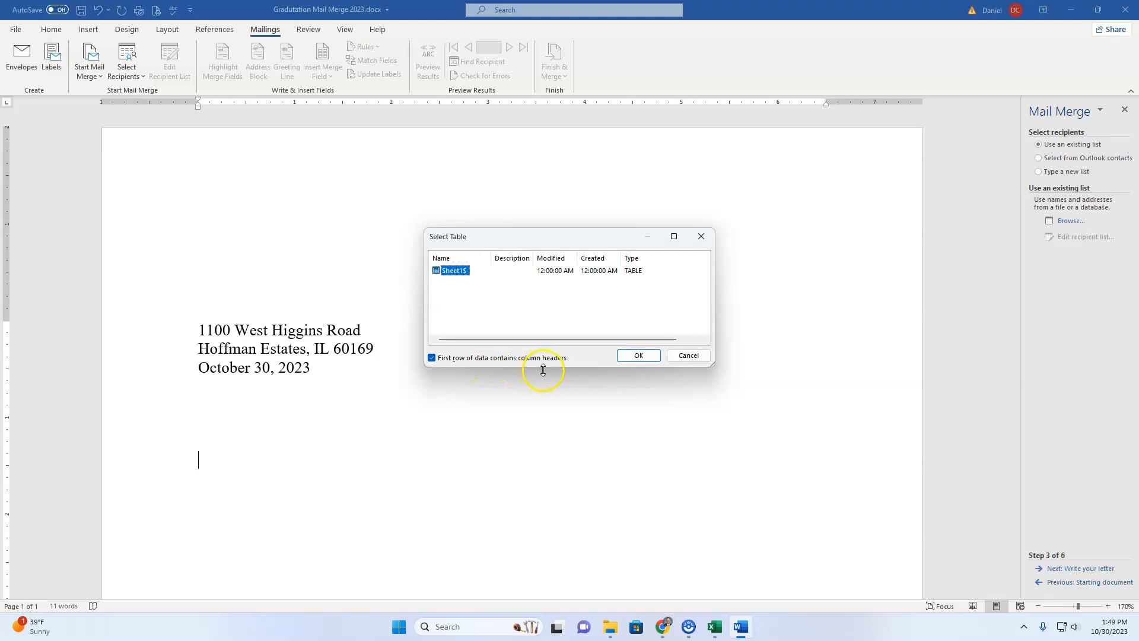
Step: Use Sheet1$ with its first row as column headers, accept all listed recipients, and advance to writing the letter
{"action": "left_click", "coordinate": [638, 356]}
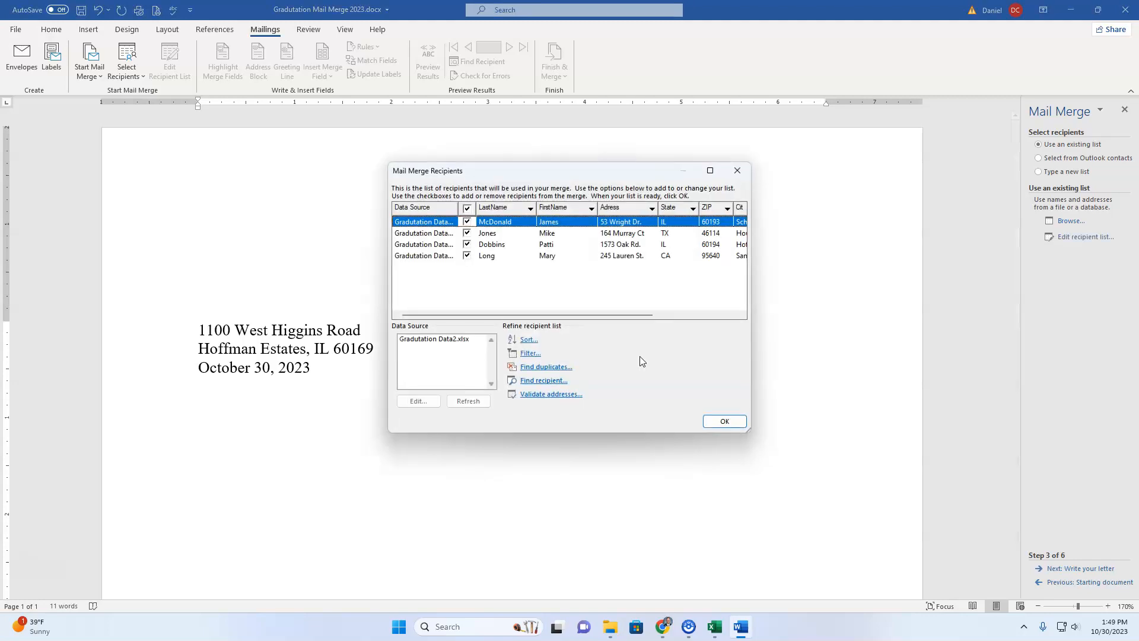
{"action": "mouse_move", "coordinate": [631, 314]}
{"action": "left_mouse_down"}
{"action": "mouse_move", "coordinate": [722, 314]}
{"action": "mouse_move", "coordinate": [557, 314]}
{"action": "mouse_move", "coordinate": [709, 315]}
{"action": "mouse_move", "coordinate": [635, 317]}
{"action": "left_mouse_up"}
{"action": "left_click", "coordinate": [728, 421]}
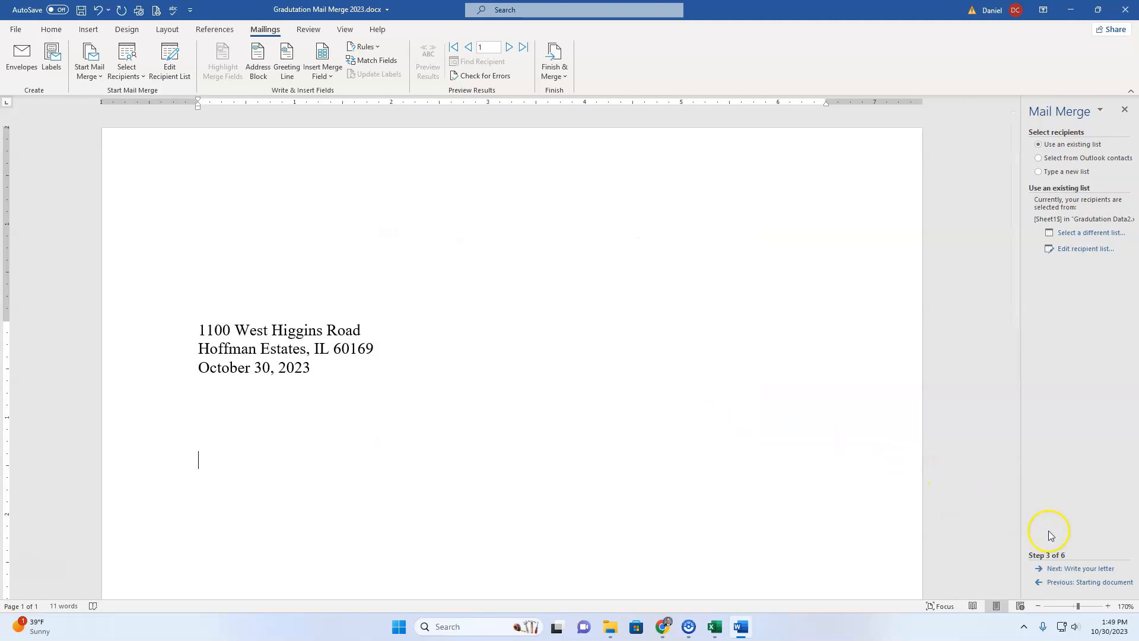
{"action": "left_click", "coordinate": [1096, 573]}
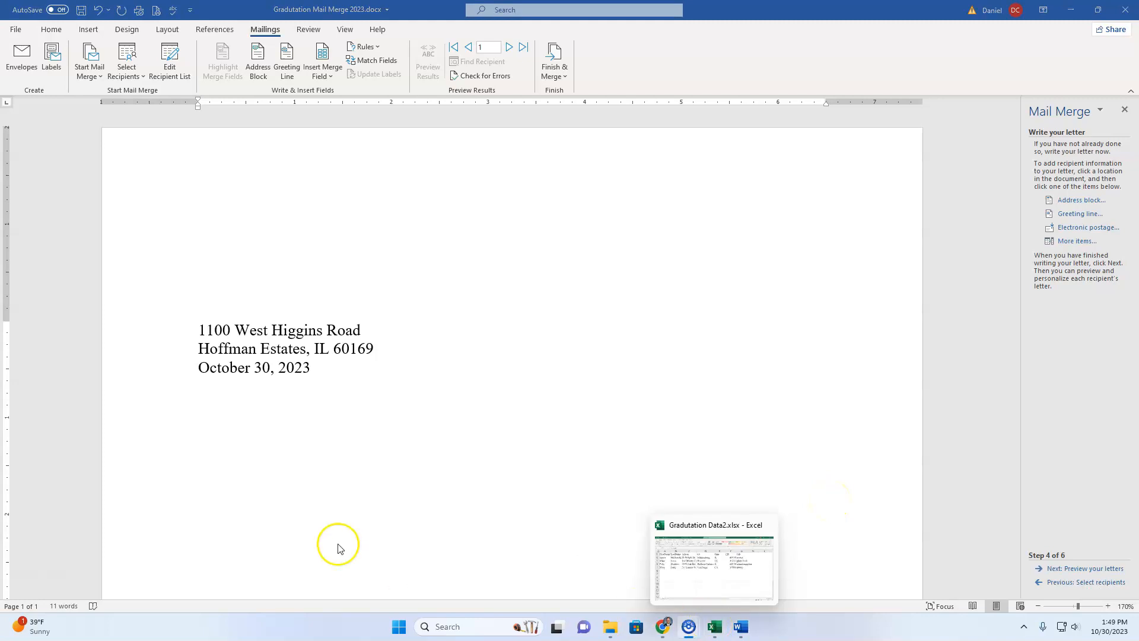
Step: Check where the Address Block placeholder belongs in the assignment letter in Chrome and return to Word
{"action": "mouse_move", "coordinate": [712, 632]}
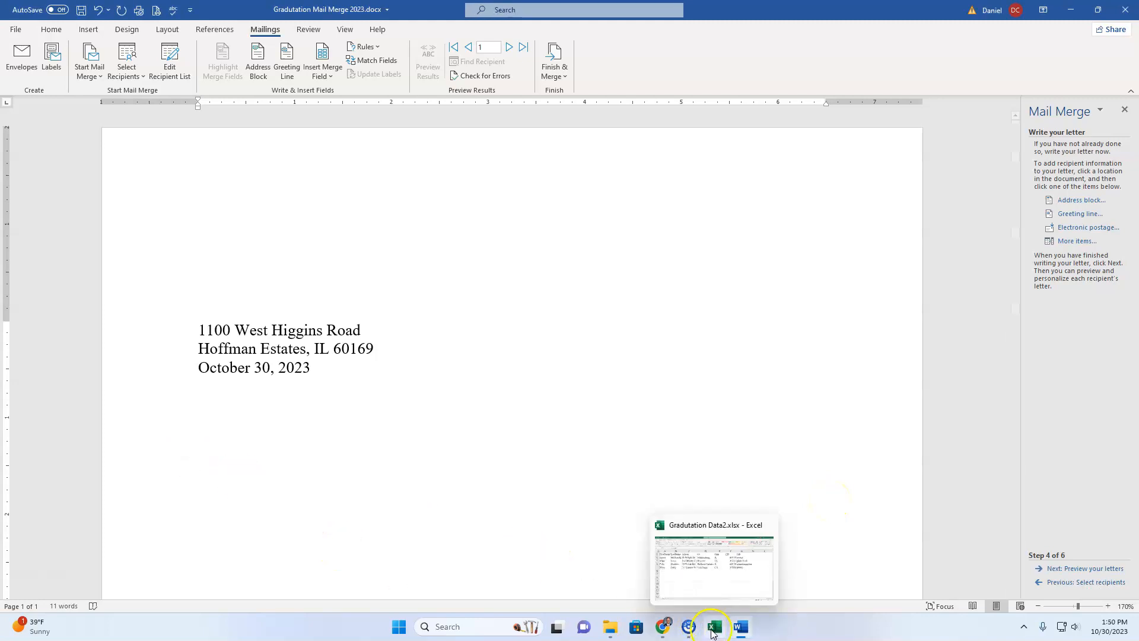
{"action": "left_click", "coordinate": [662, 626]}
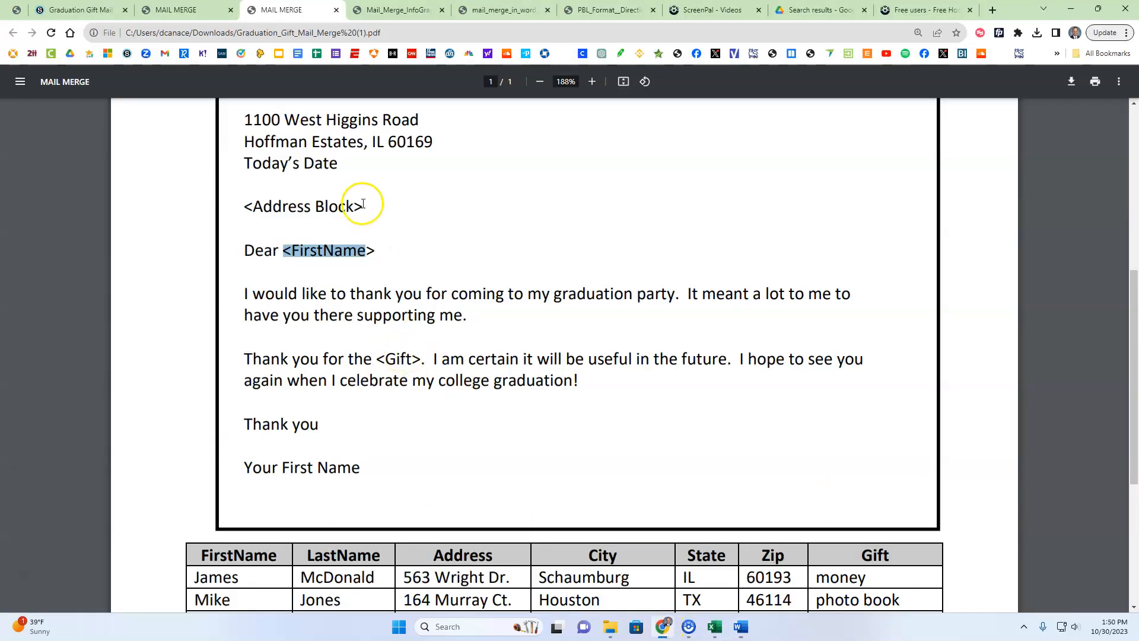
{"action": "left_click_drag", "start_coordinate": [363, 203], "coordinate": [225, 204]}
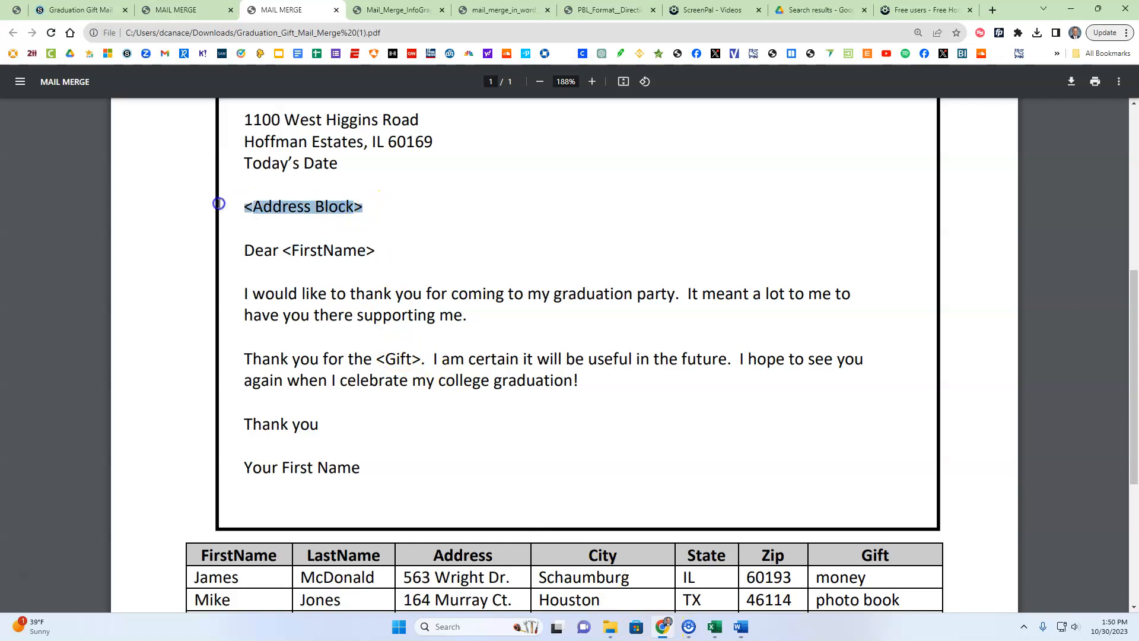
{"action": "left_click", "coordinate": [741, 630]}
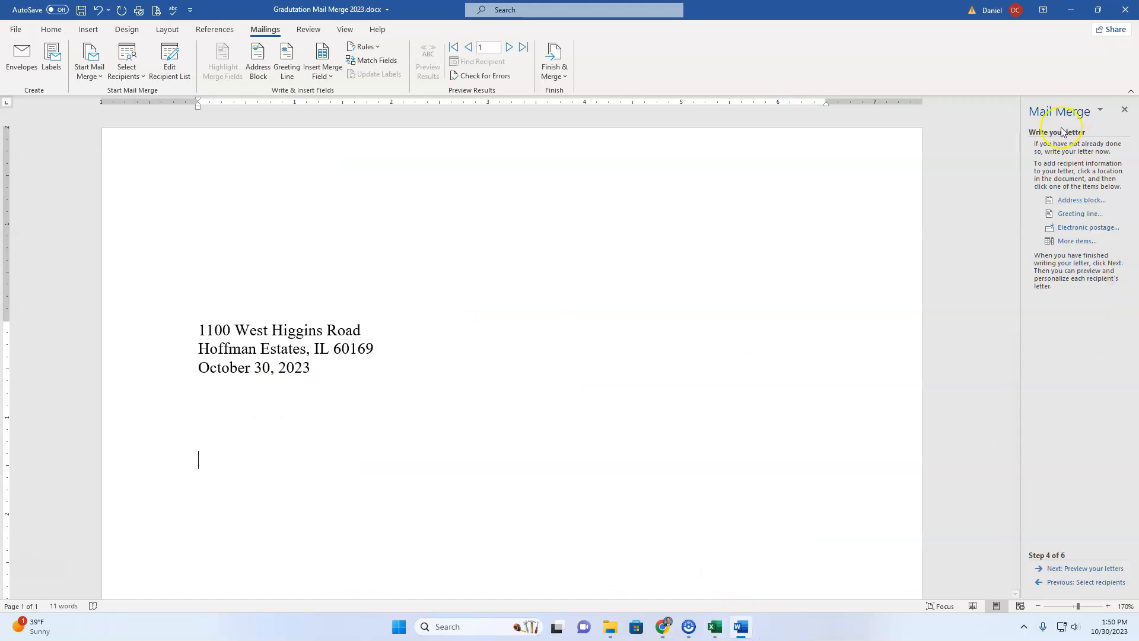
Step: Begin inserting an address block below the date, preview the recipients' addresses, and go back to the first record
{"action": "left_click", "coordinate": [1081, 202]}
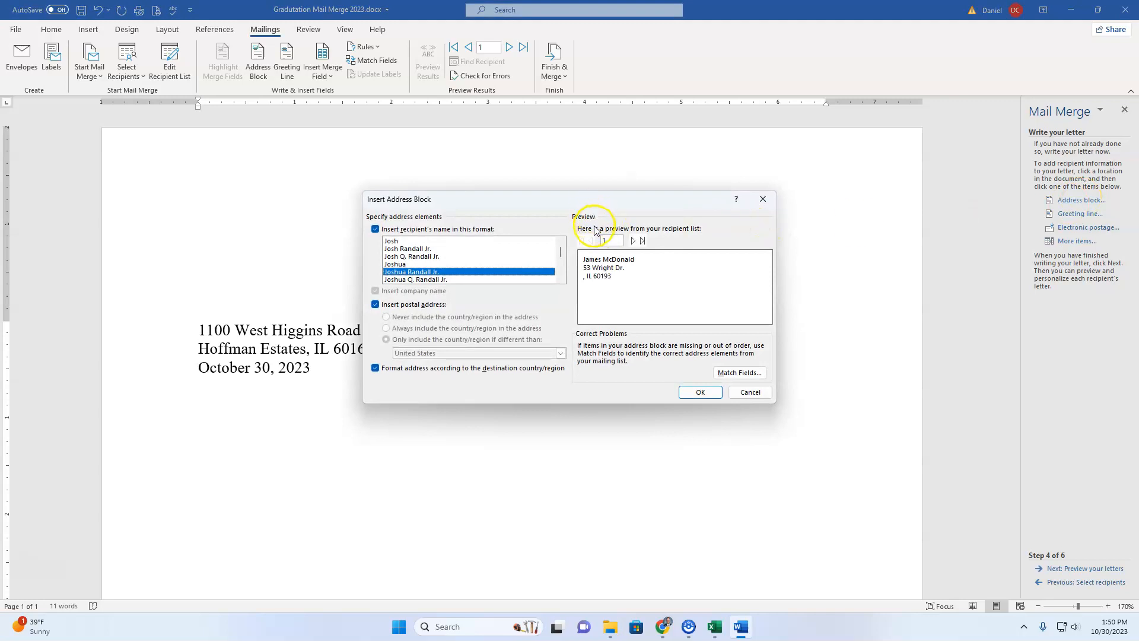
{"action": "left_click_drag", "start_coordinate": [593, 199], "coordinate": [597, 261]}
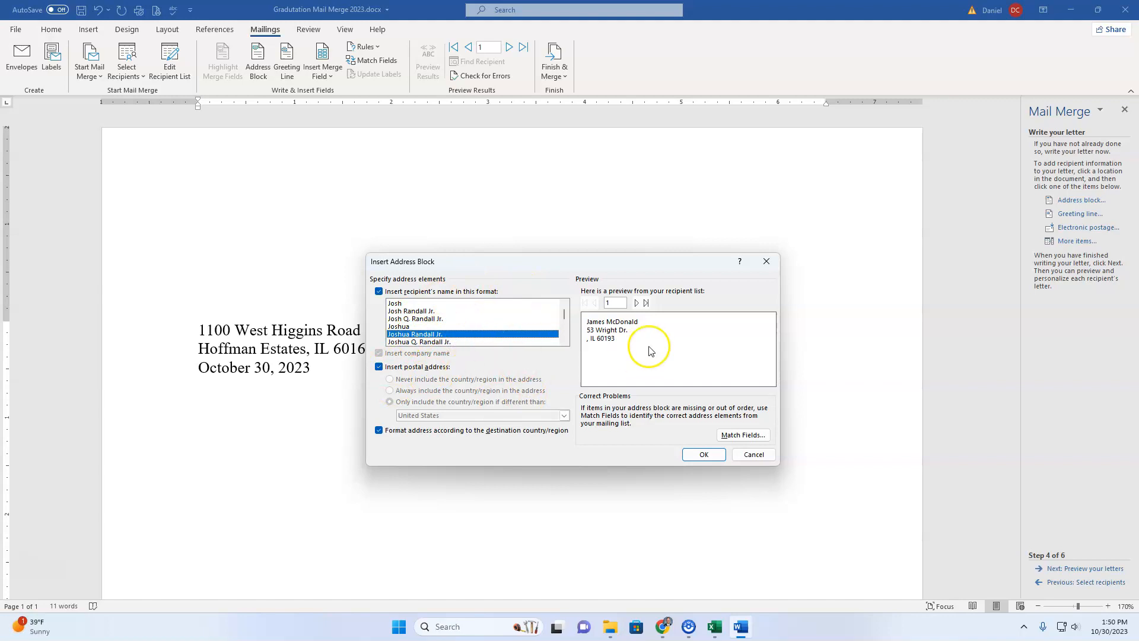
{"action": "left_click", "coordinate": [637, 303]}
{"action": "left_click", "coordinate": [638, 304]}
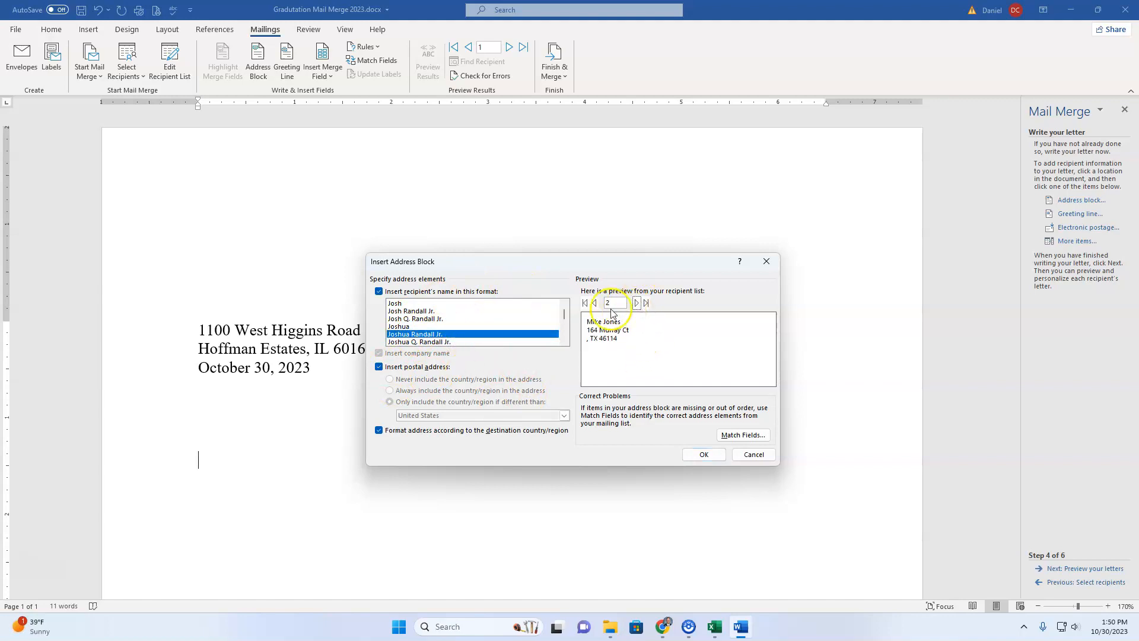
{"action": "double_click", "coordinate": [637, 304]}
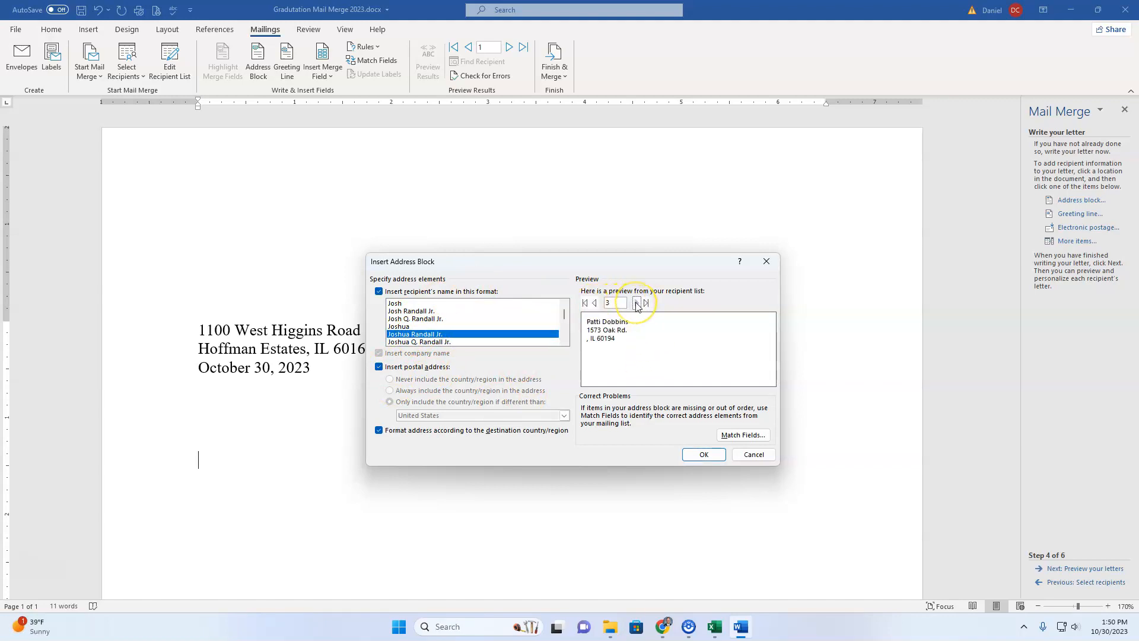
{"action": "left_click", "coordinate": [637, 303]}
{"action": "left_click", "coordinate": [595, 303]}
{"action": "left_click", "coordinate": [596, 303]}
{"action": "left_click", "coordinate": [595, 303]}
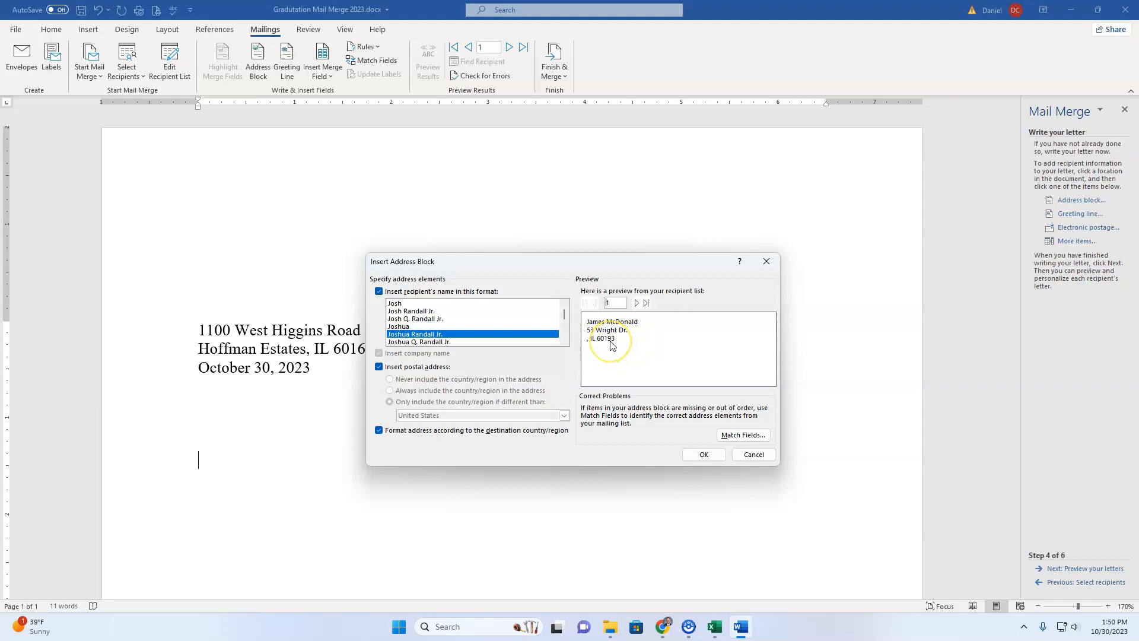
Step: Check the column headers in the Excel recipient sheet, correct cell C1 to "Address", and return to Word
{"action": "left_click", "coordinate": [714, 627]}
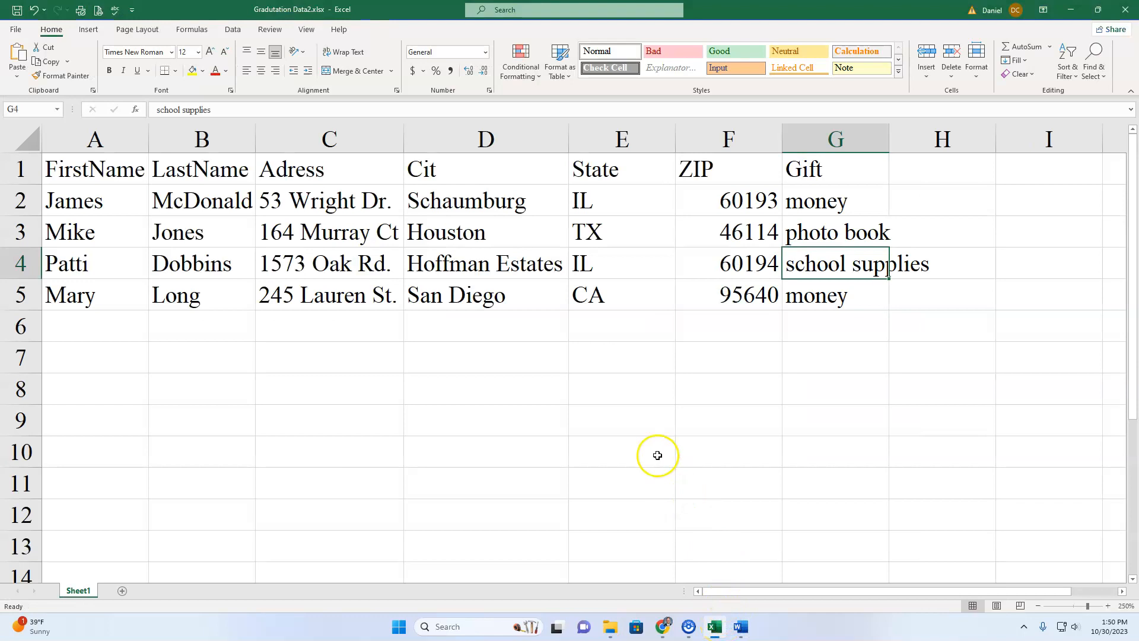
{"action": "left_click", "coordinate": [467, 172]}
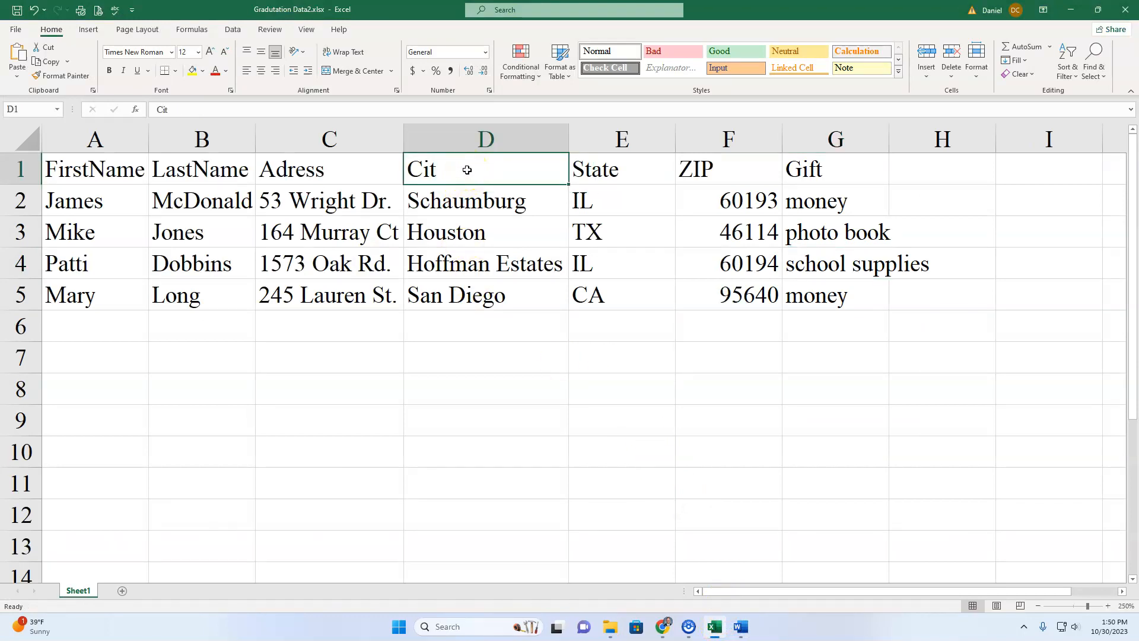
{"action": "left_click", "coordinate": [301, 168]}
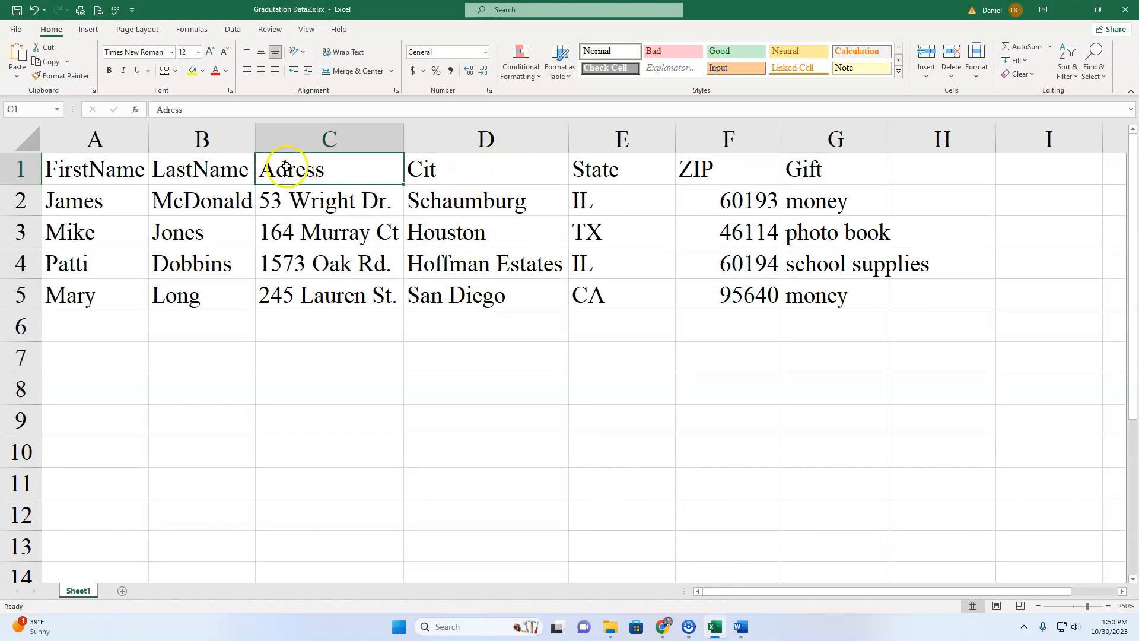
{"action": "left_click", "coordinate": [171, 110]}
{"action": "type", "text": "d"}
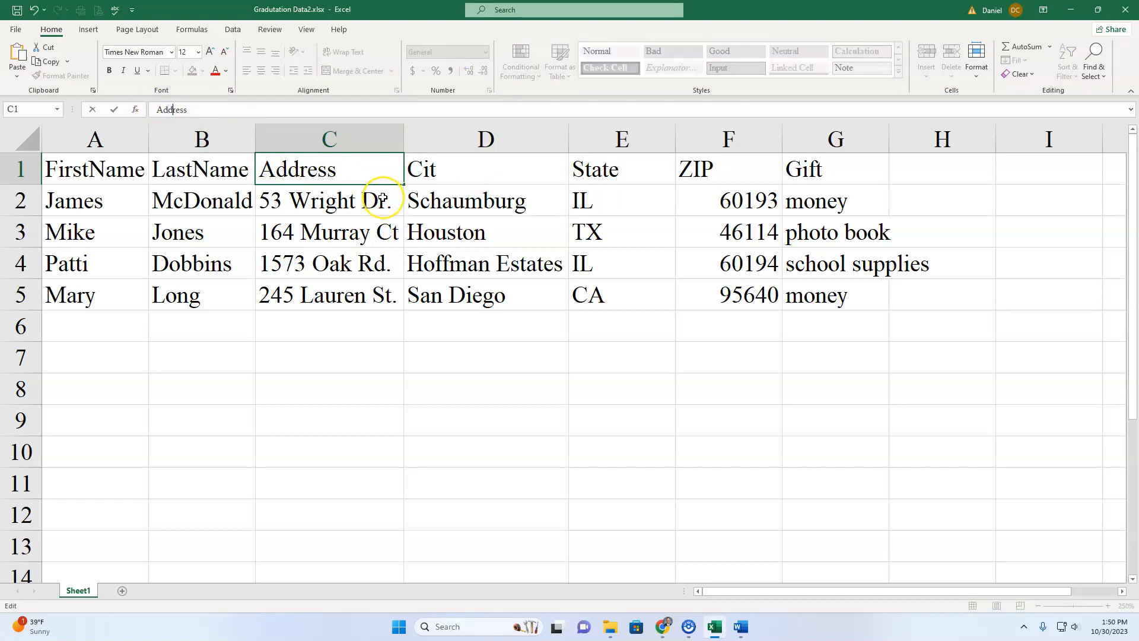
{"action": "left_click", "coordinate": [385, 235]}
{"action": "left_click_drag", "start_coordinate": [47, 170], "coordinate": [845, 172]}
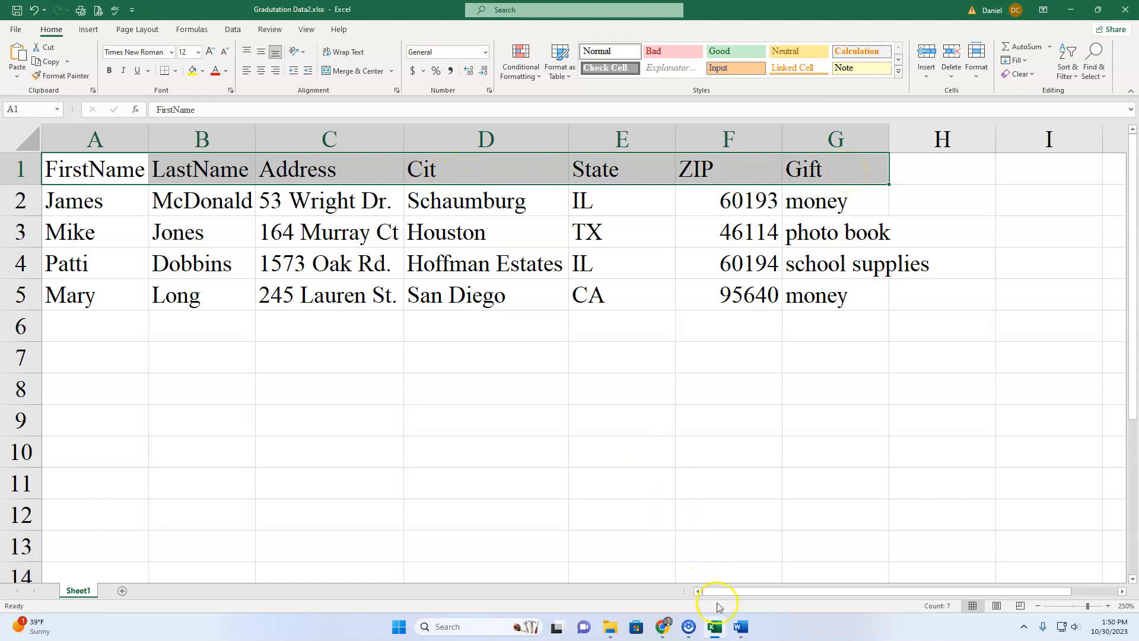
{"action": "left_click", "coordinate": [741, 628]}
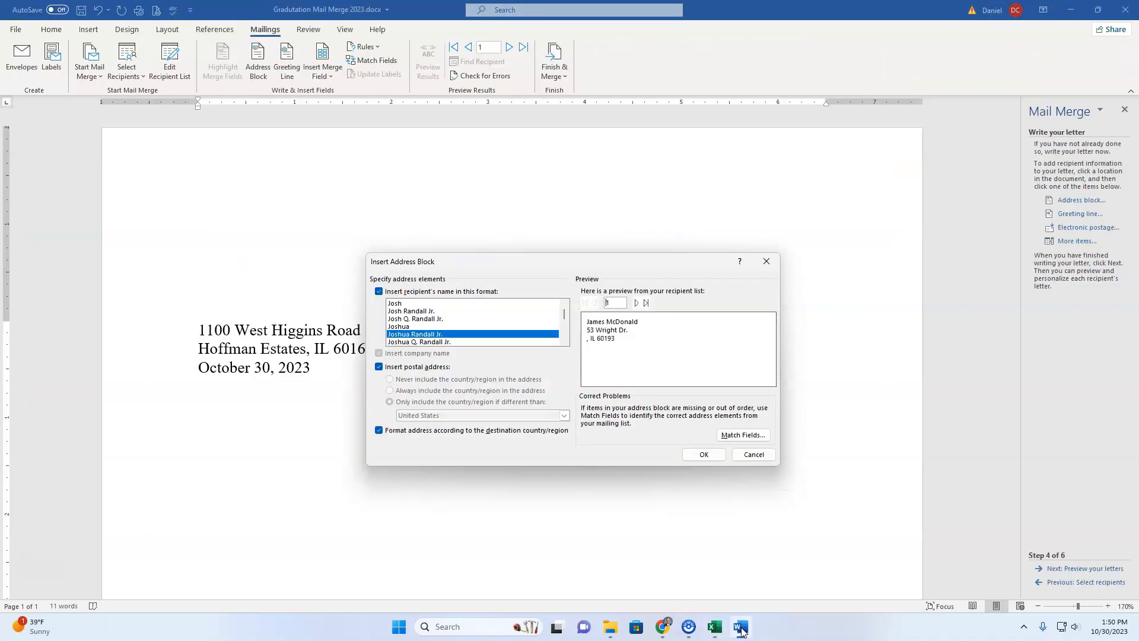
Step: Match the address block's City field to the Cit column of the recipient list
{"action": "left_click", "coordinate": [734, 440]}
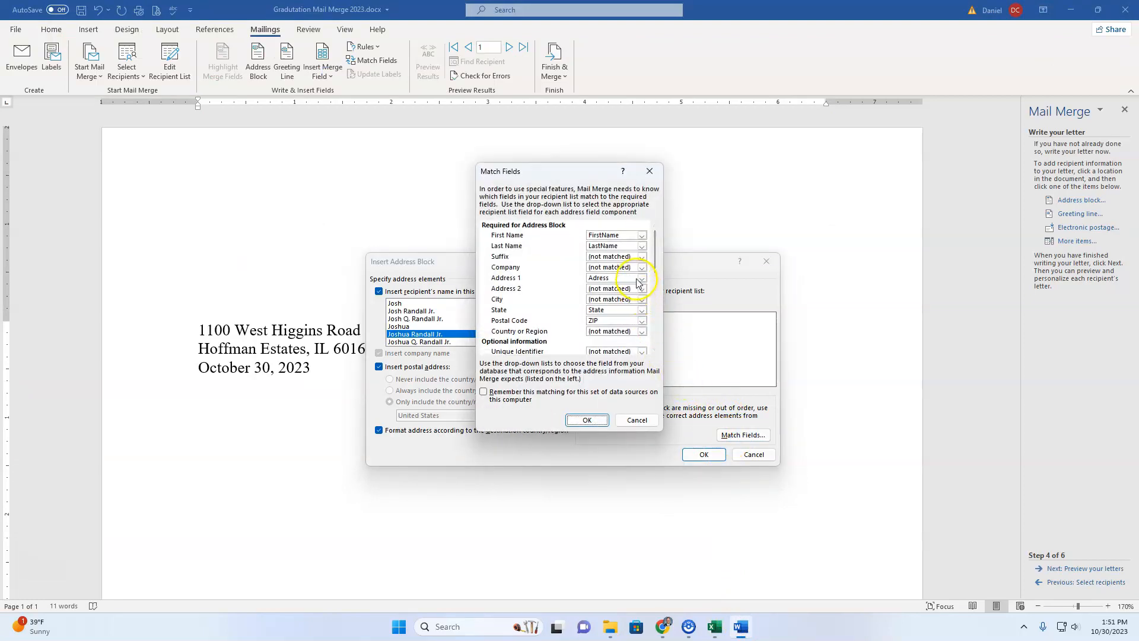
{"action": "left_click", "coordinate": [641, 300]}
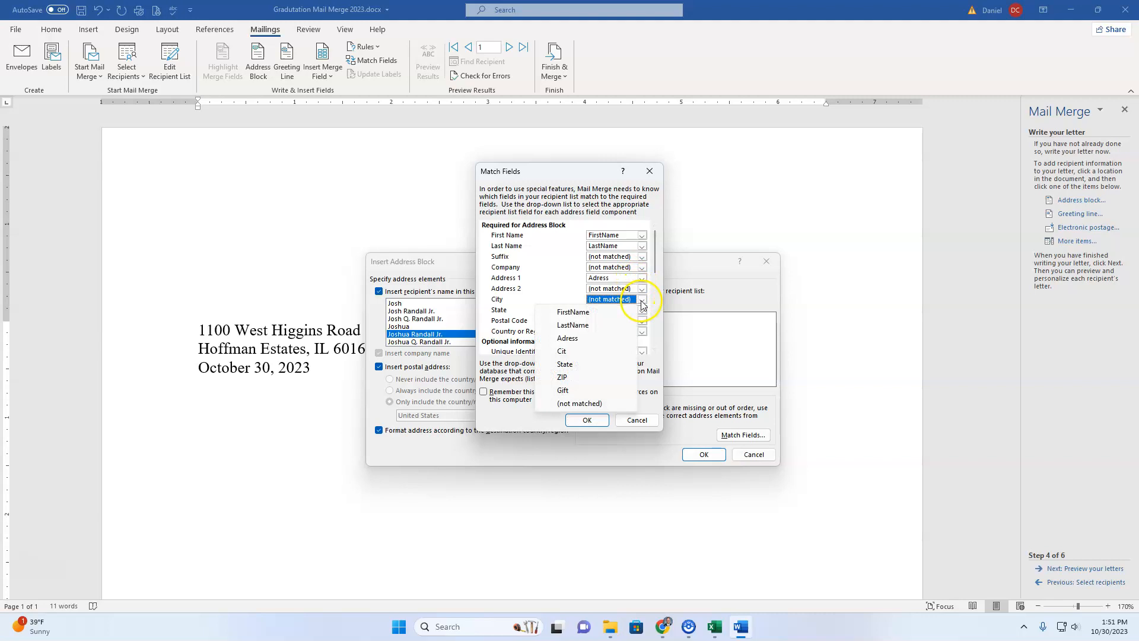
{"action": "left_click", "coordinate": [569, 354]}
{"action": "left_click", "coordinate": [600, 420]}
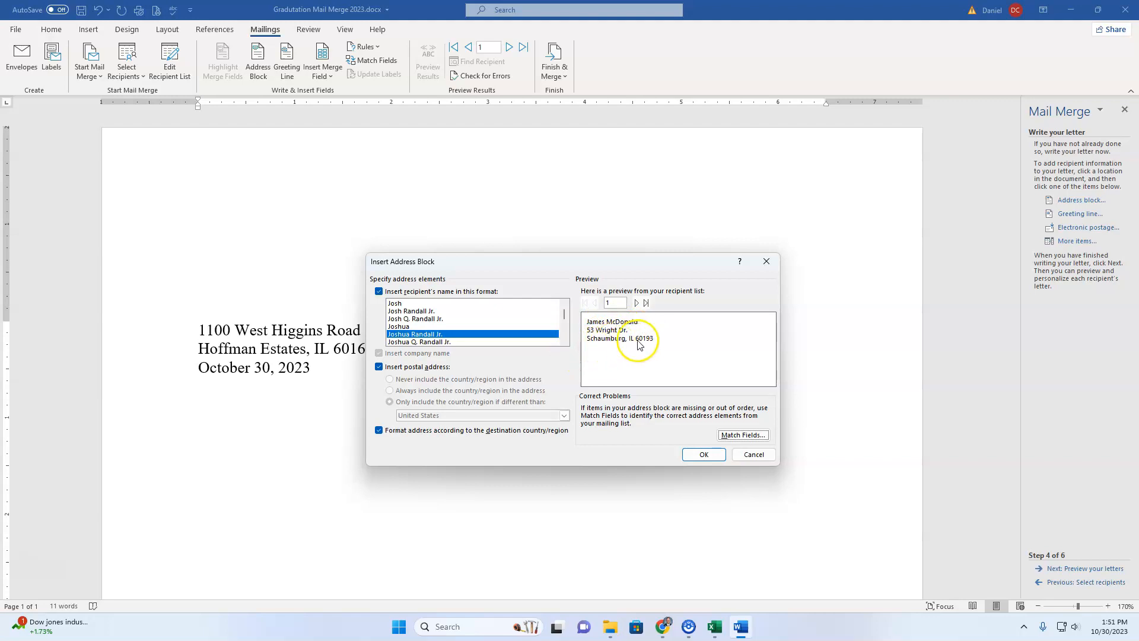
{"action": "left_click", "coordinate": [753, 434]}
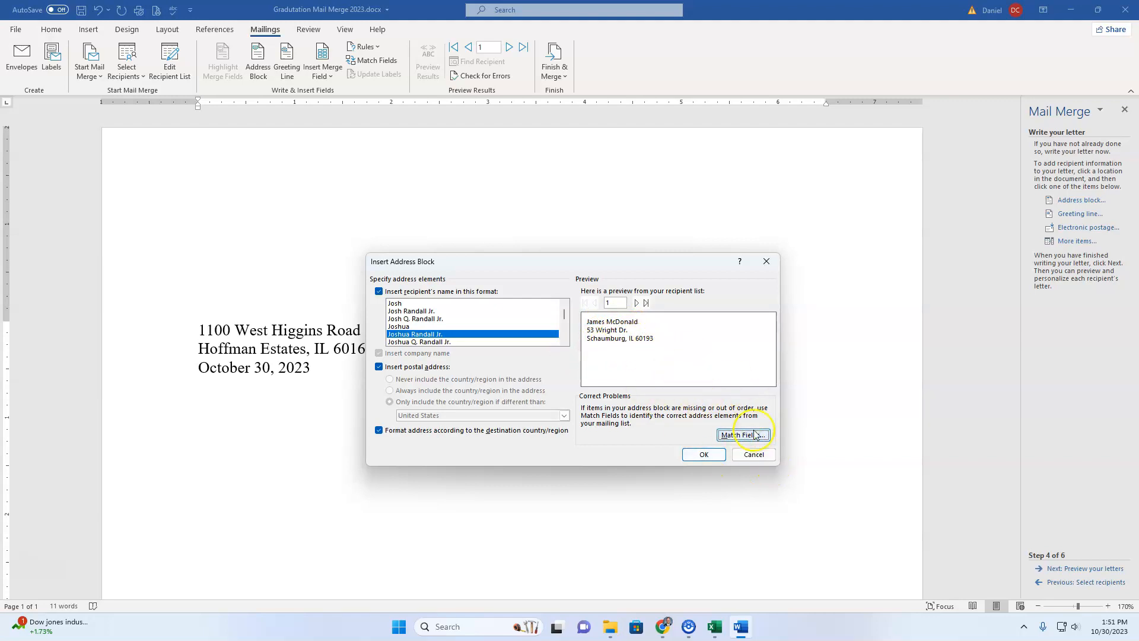
Step: Insert the configured address block placeholder into the letter below the date
{"action": "left_click", "coordinate": [704, 454]}
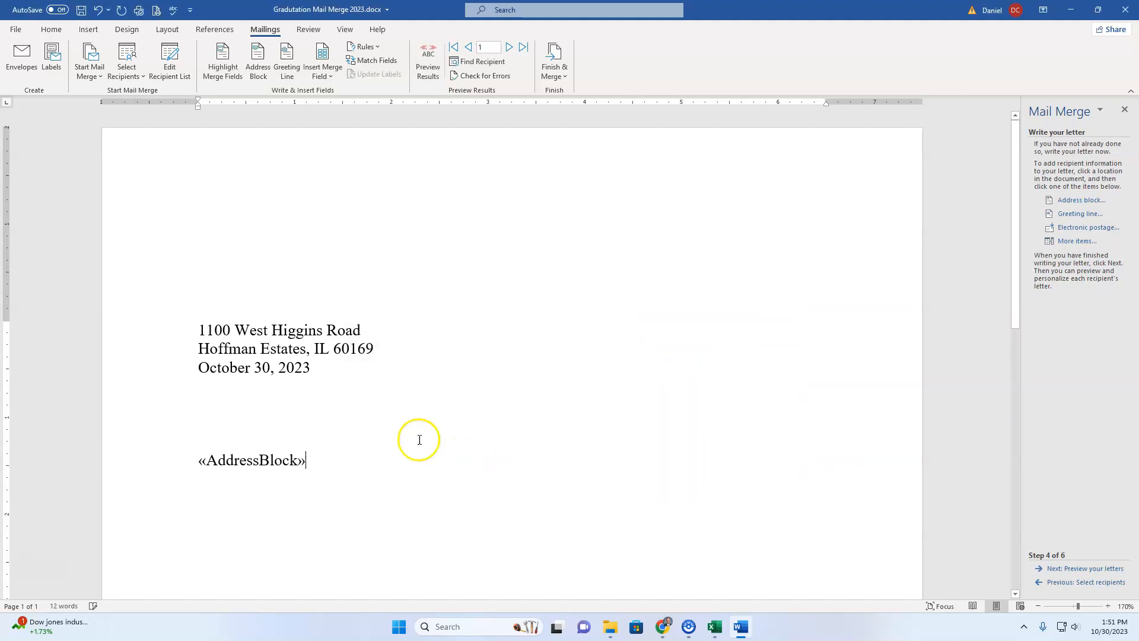
{"action": "left_click", "coordinate": [279, 458]}
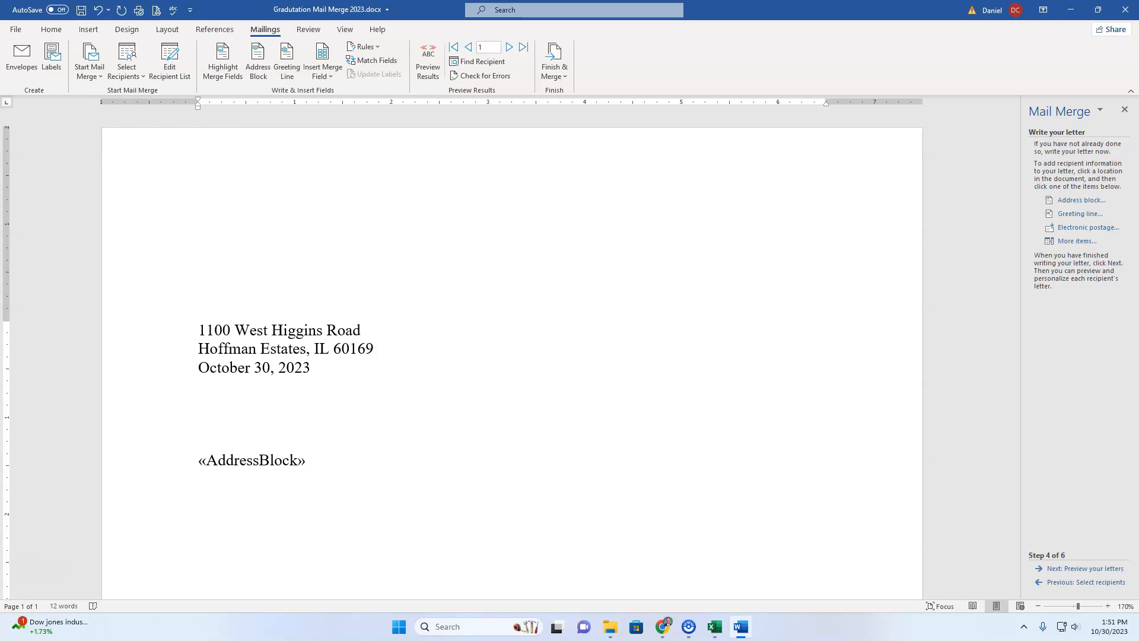
Step: Begin a "Dear" greeting line below the address block and set its ending punctuation to (none)
{"action": "left_click", "coordinate": [1086, 217]}
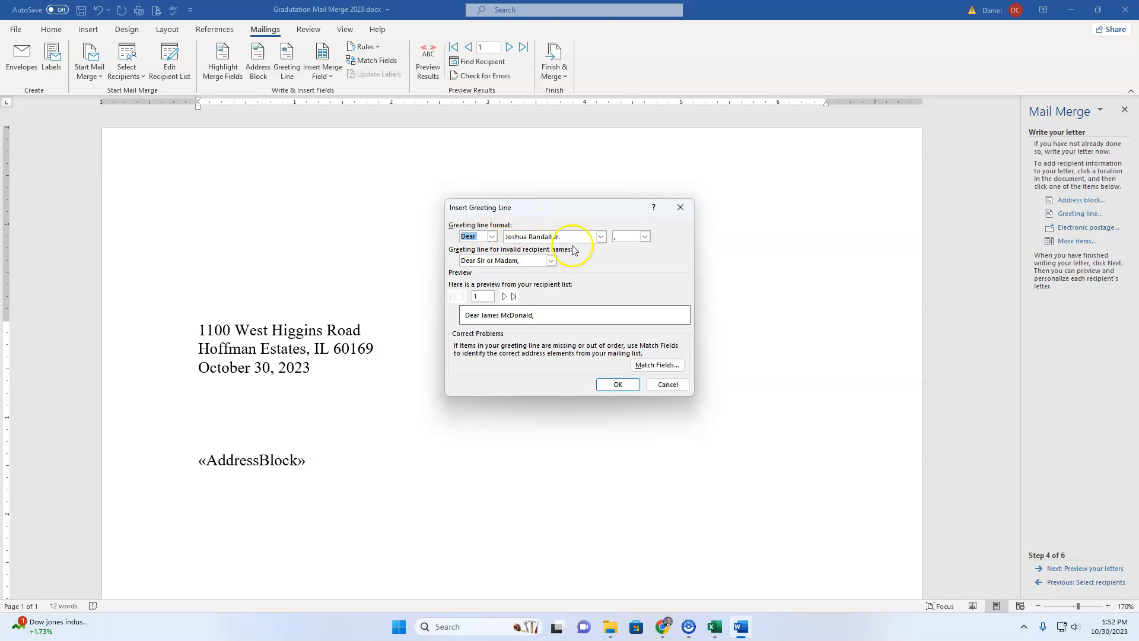
{"action": "left_click", "coordinate": [600, 237]}
{"action": "left_click", "coordinate": [601, 236]}
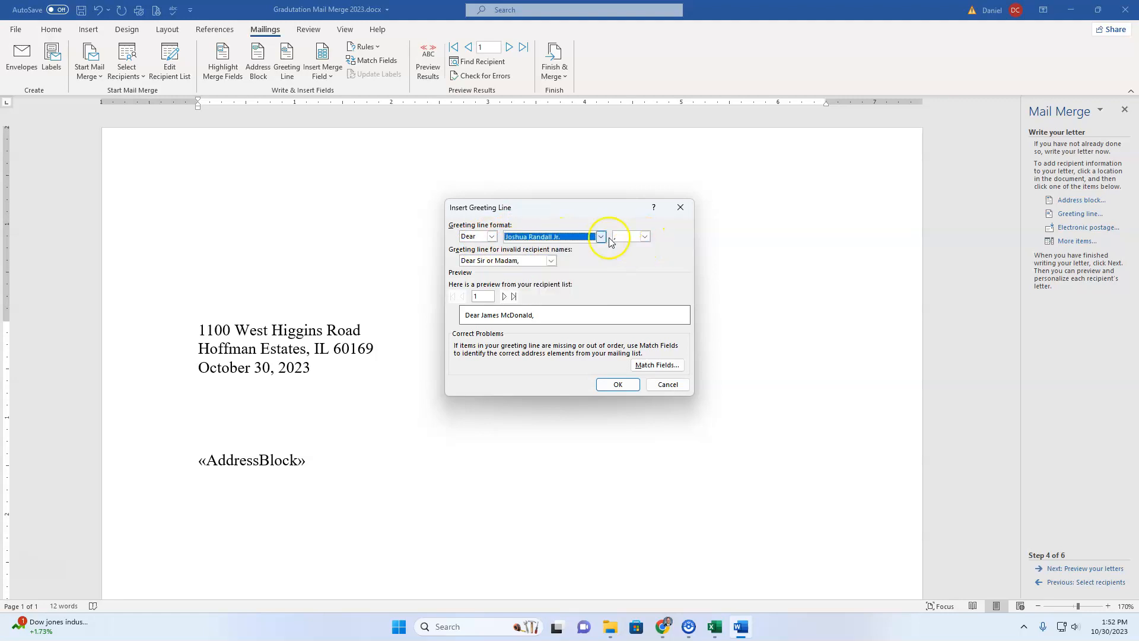
{"action": "left_click", "coordinate": [644, 238]}
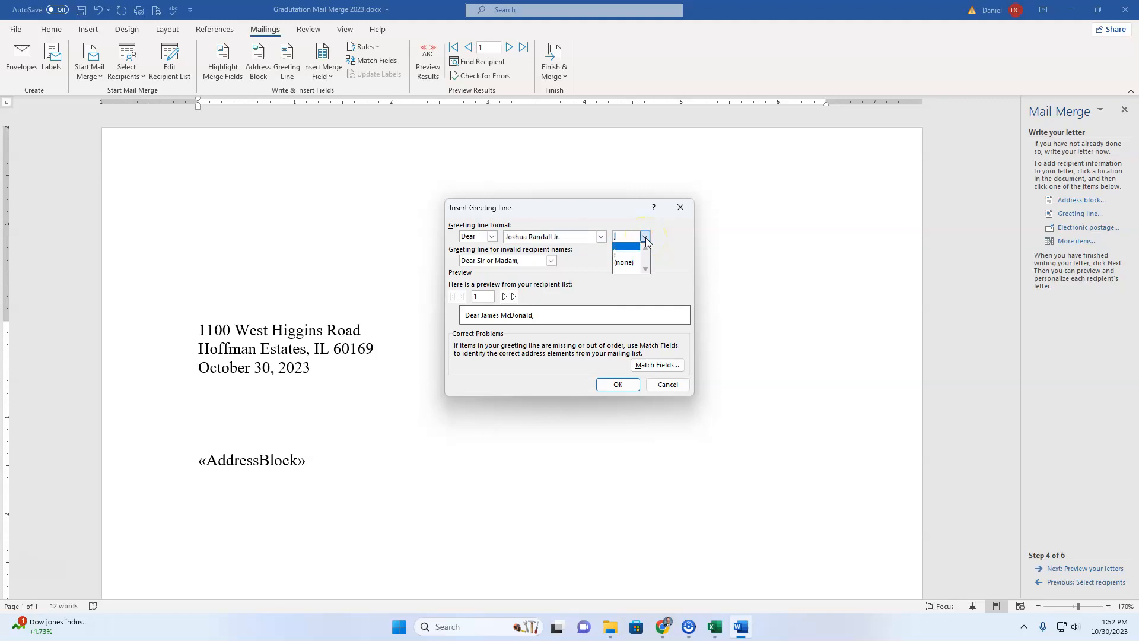
{"action": "left_click", "coordinate": [628, 264]}
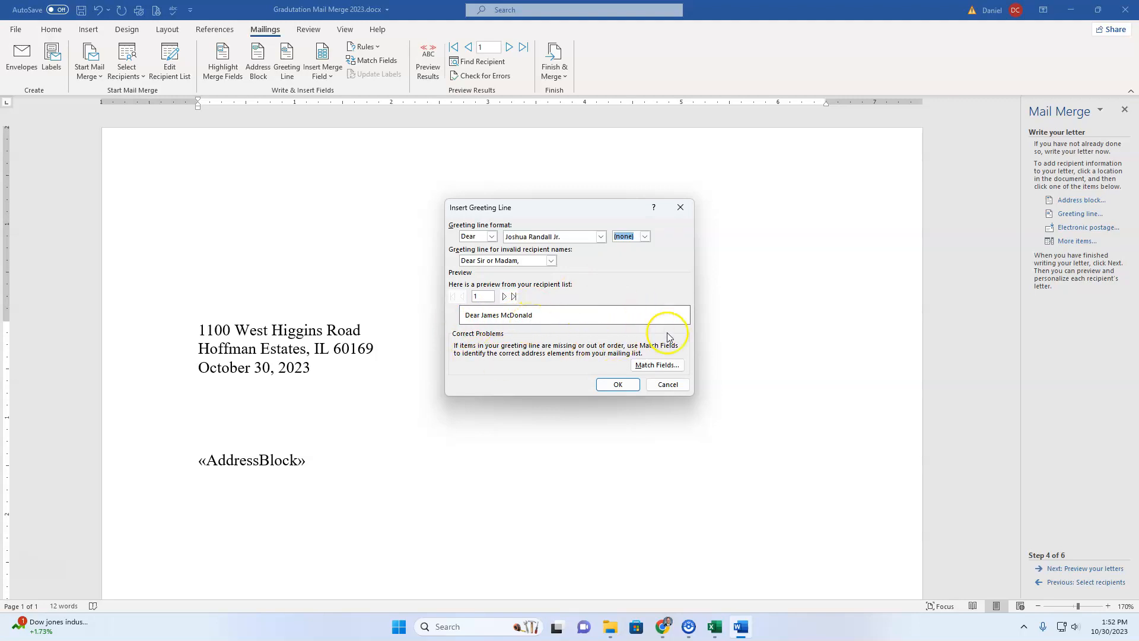
Step: Check the greeting line's field matching, insert the greeting line placeholder, and start a new line below it
{"action": "left_click", "coordinate": [666, 365]}
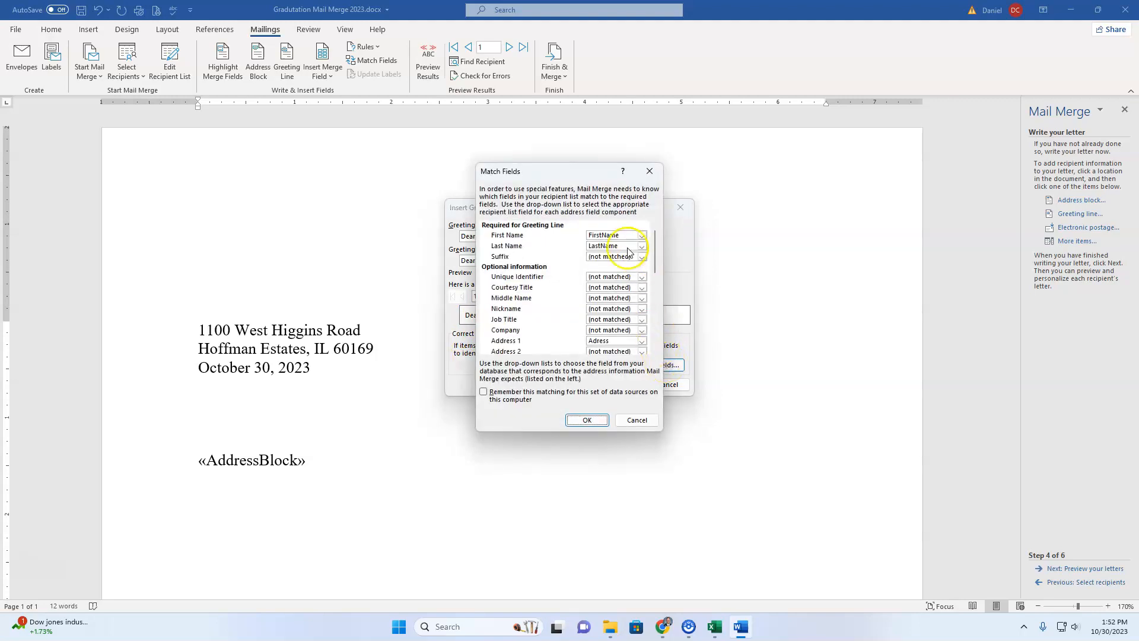
{"action": "key", "text": "ctrl"}
{"action": "left_click", "coordinate": [649, 171]}
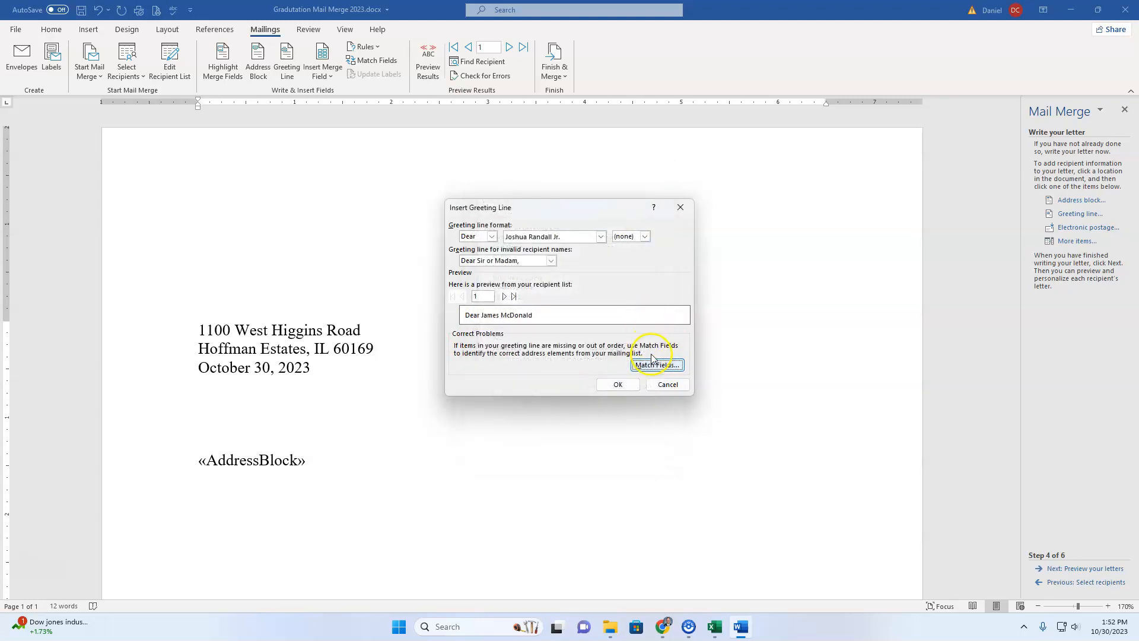
{"action": "left_click", "coordinate": [617, 384]}
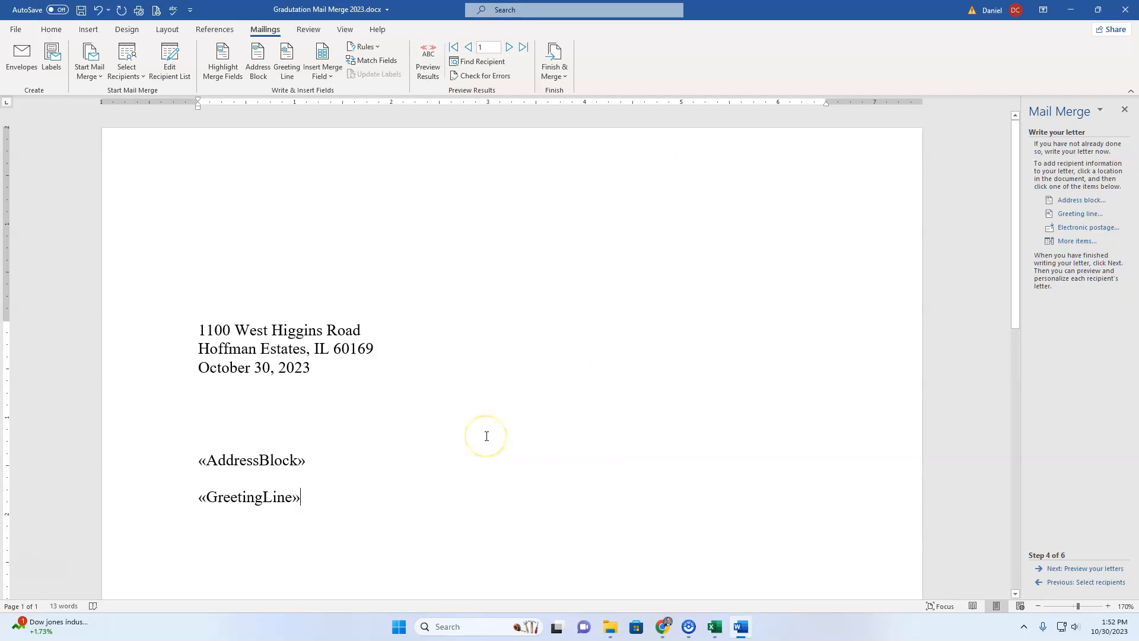
{"action": "key", "text": "Return"}
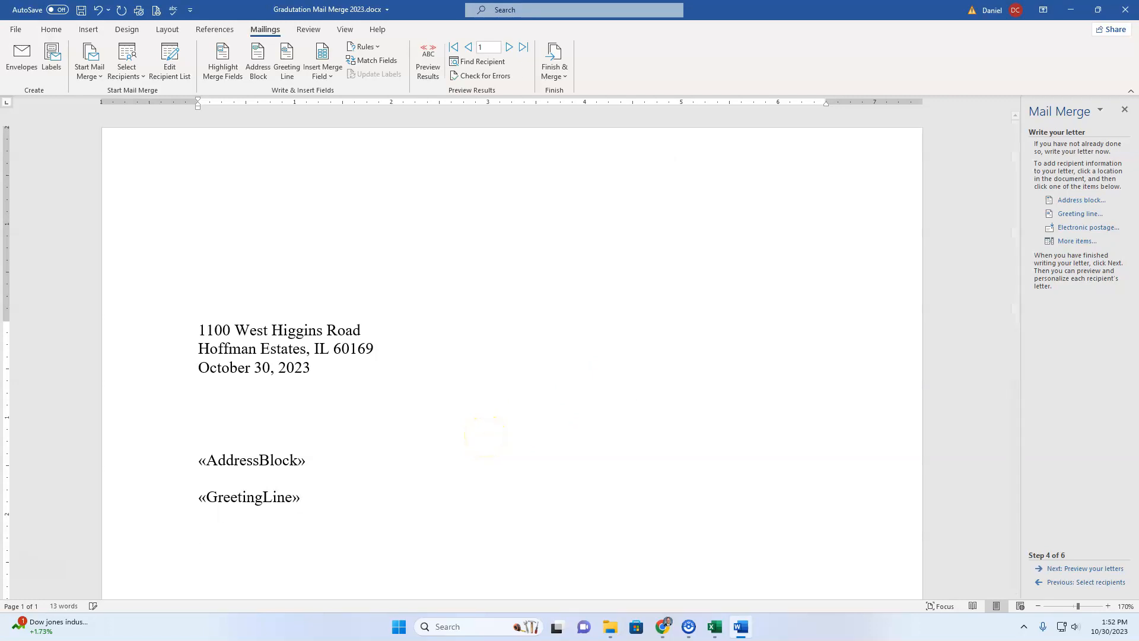